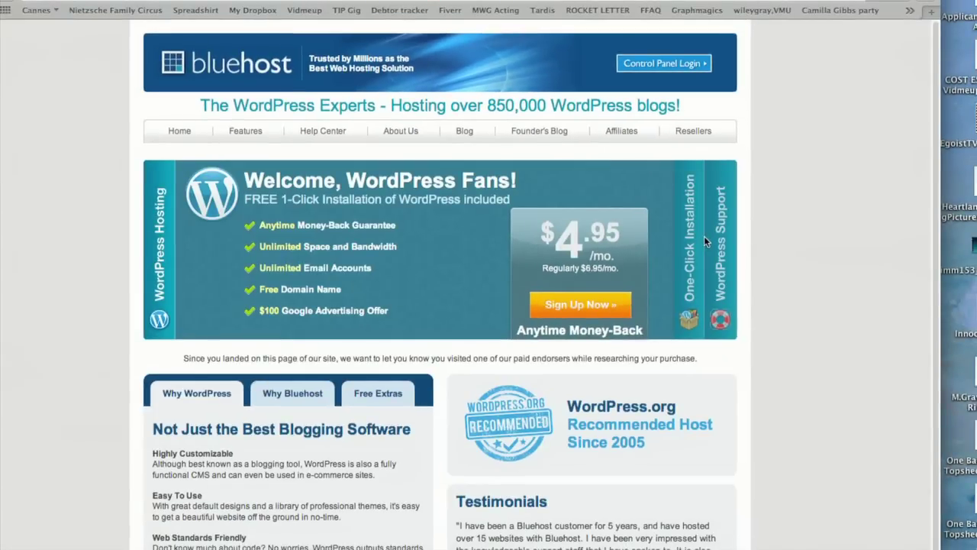
# Step: Start the Bluehost sign-up and claim the free domain sexyhans.com
pyautogui.click(563, 305)
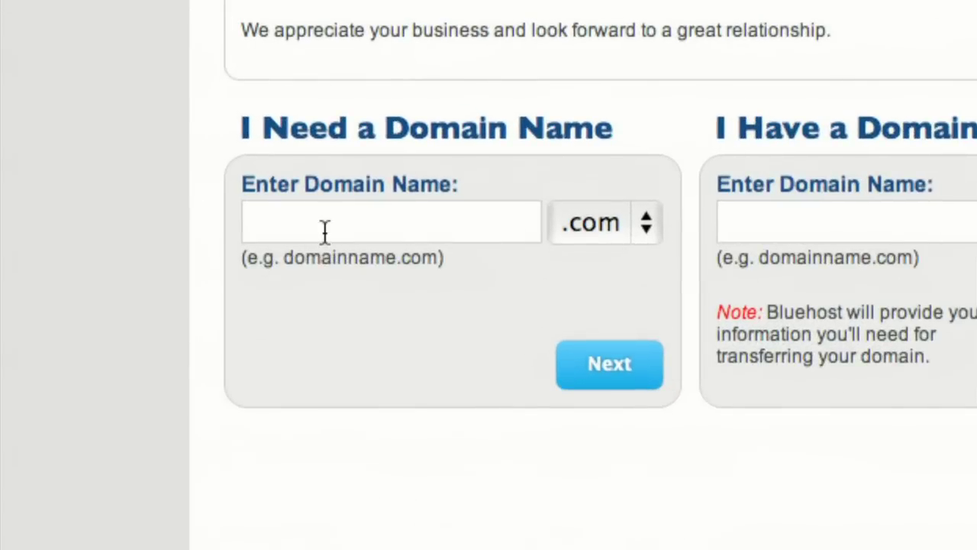
pyautogui.click(328, 229)
pyautogui.write('sexyhans')
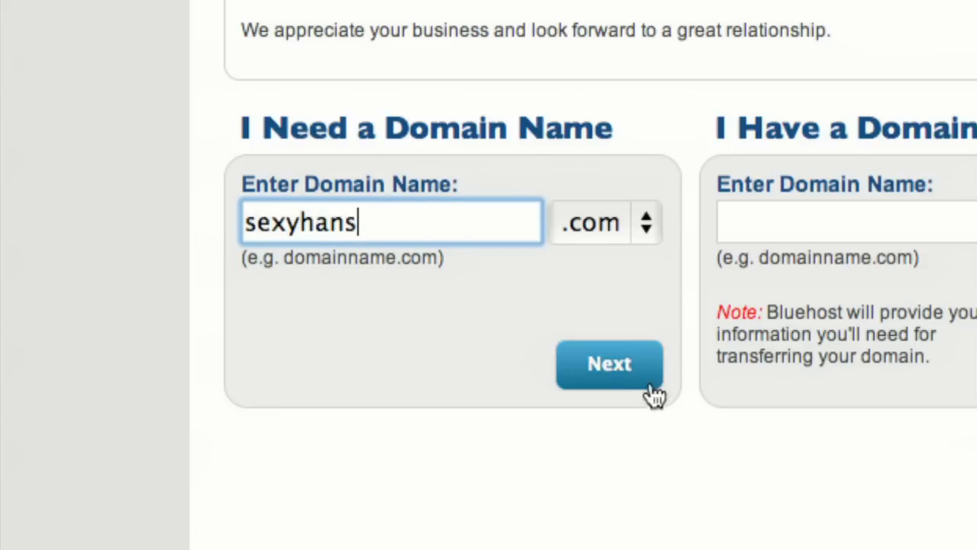
pyautogui.click(611, 370)
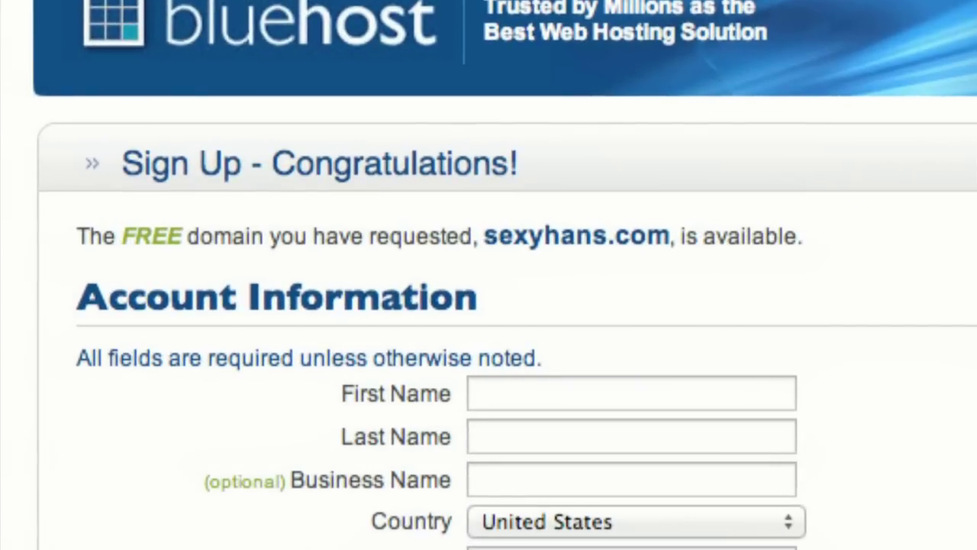
# Step: Enter the account holder's first name on the sign-up form
pyautogui.click(538, 381)
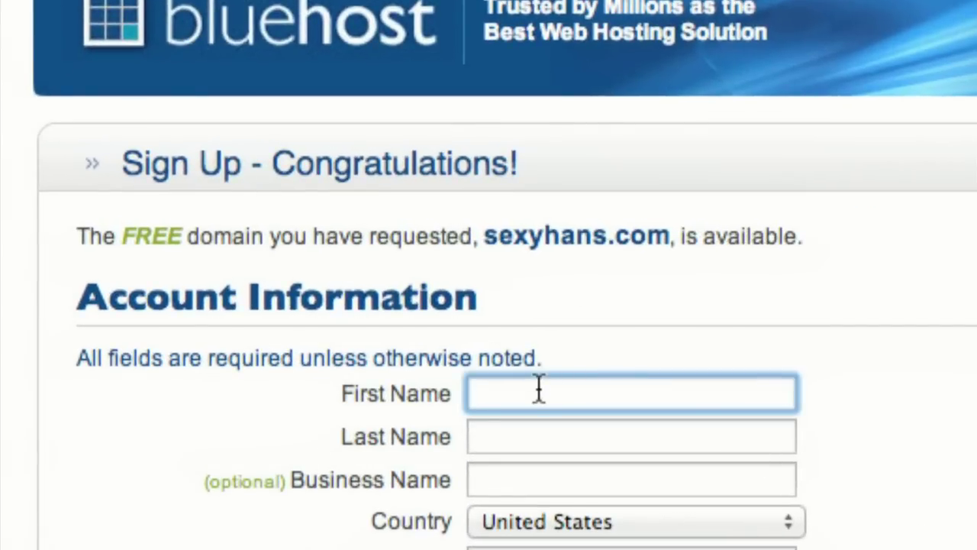
pyautogui.write('Hans')
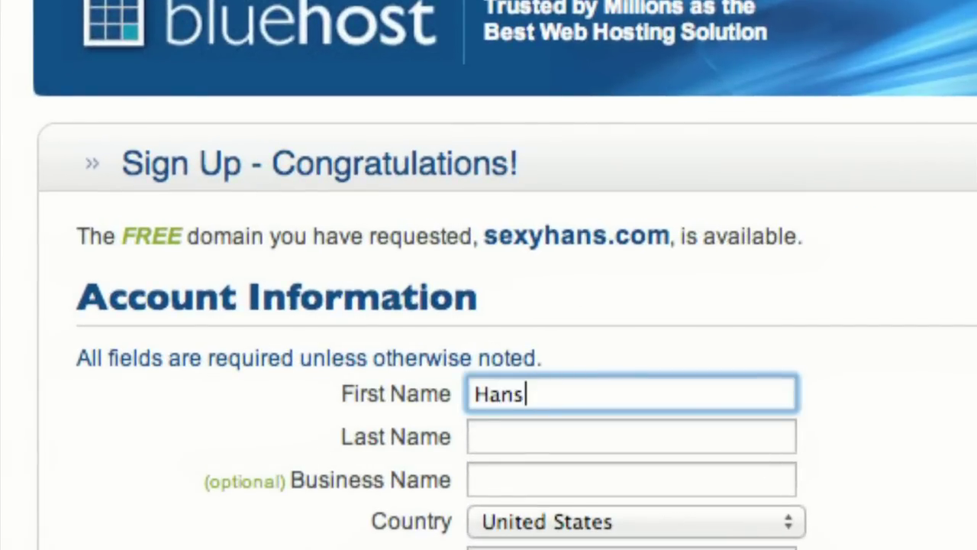
pyautogui.write(' Von Puppet')
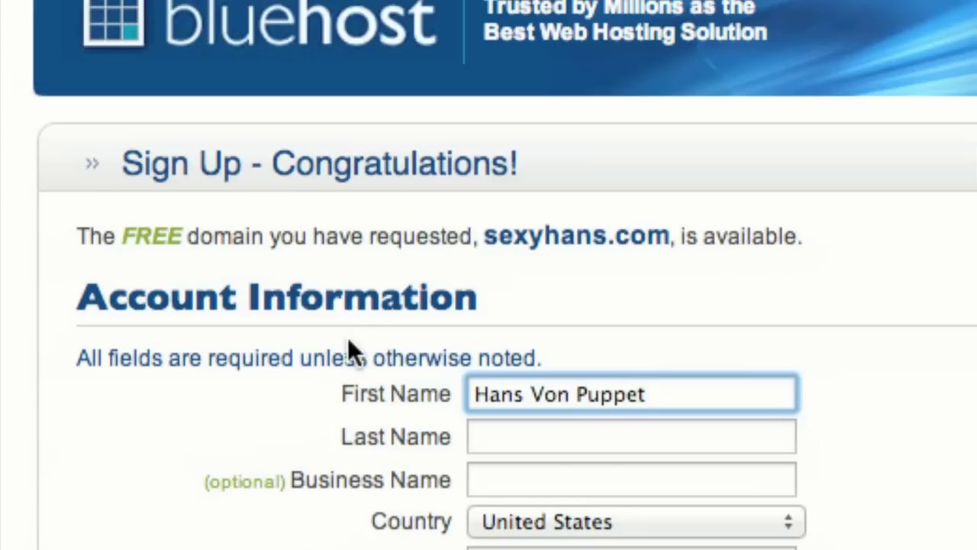
pyautogui.scroll(-4, 578, 139)
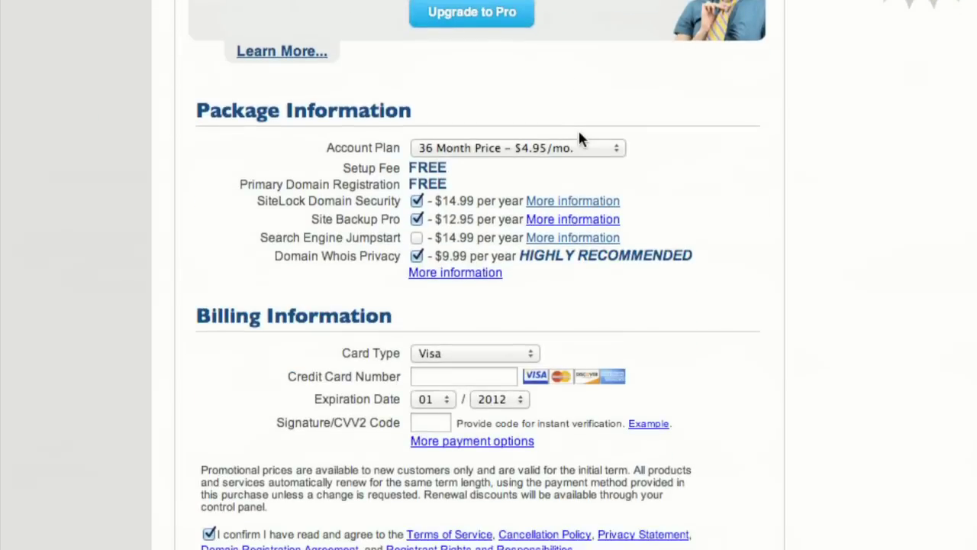
# Step: Choose the 36 Month plan and pay by Master Card, entering the card number
pyautogui.click(611, 148)
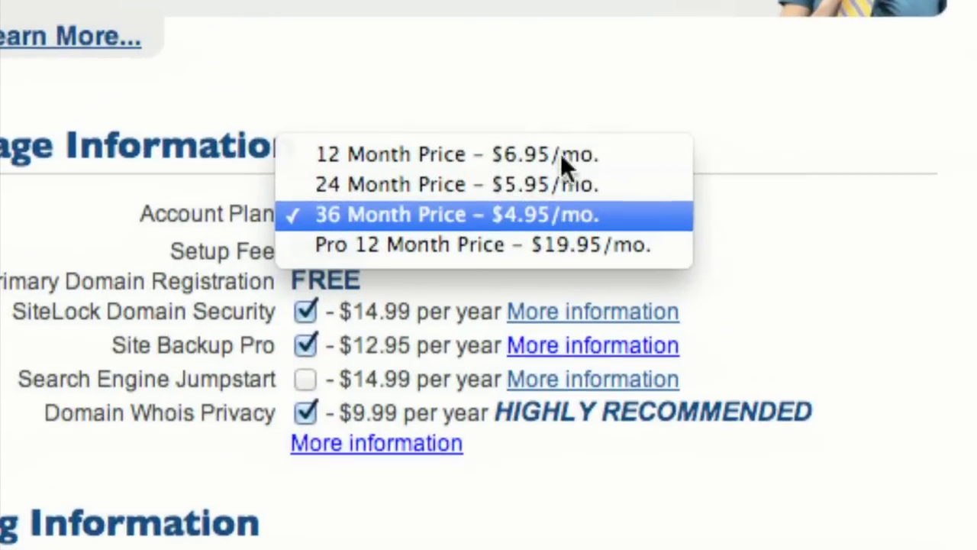
pyautogui.click(581, 221)
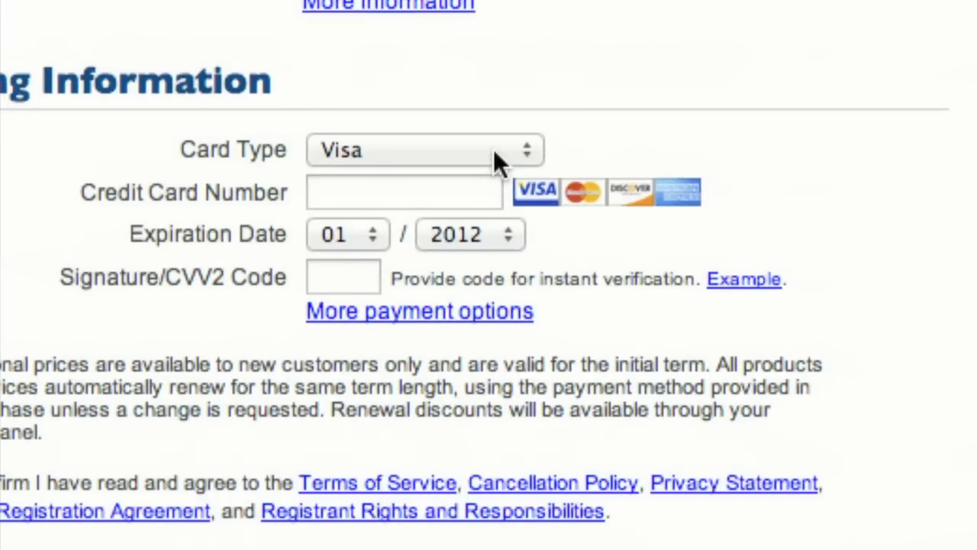
pyautogui.click(495, 160)
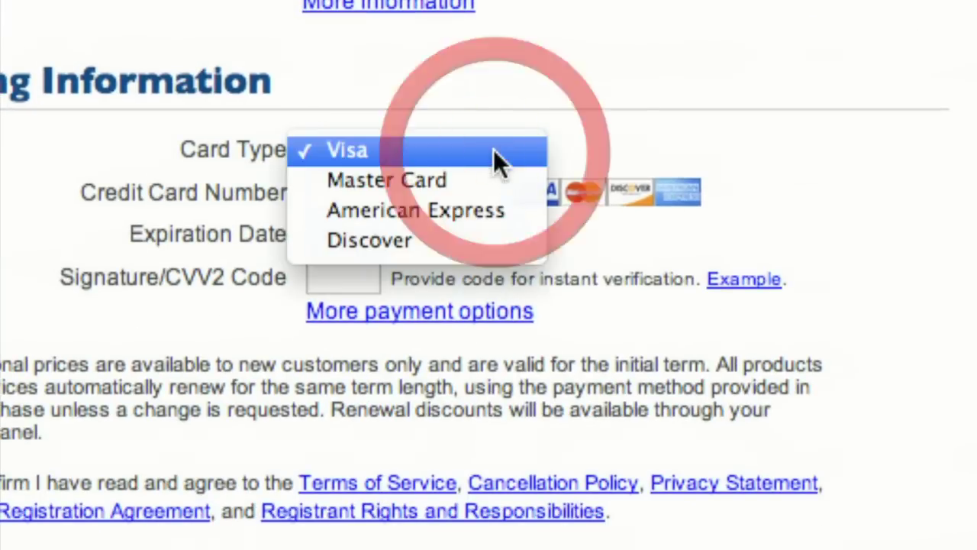
pyautogui.click(458, 181)
pyautogui.click(431, 197)
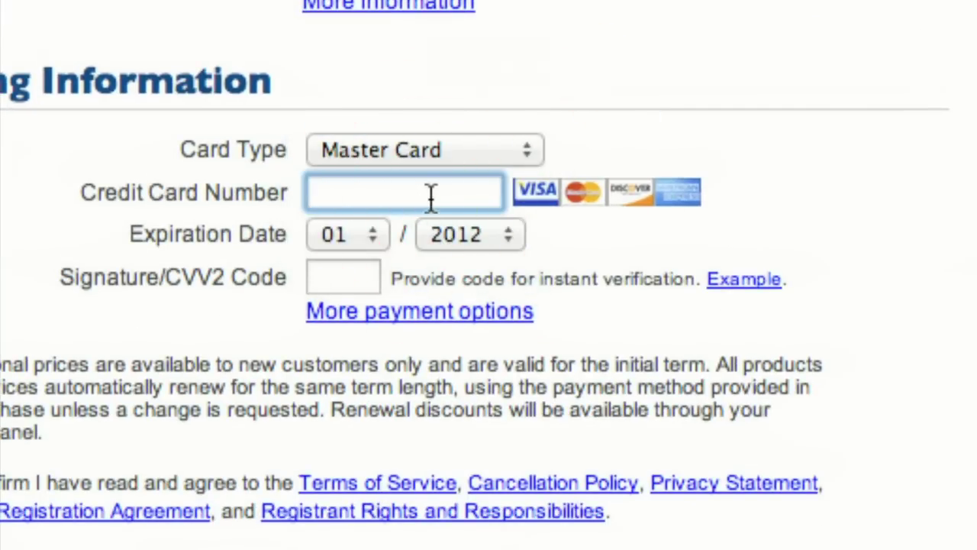
pyautogui.write('55')
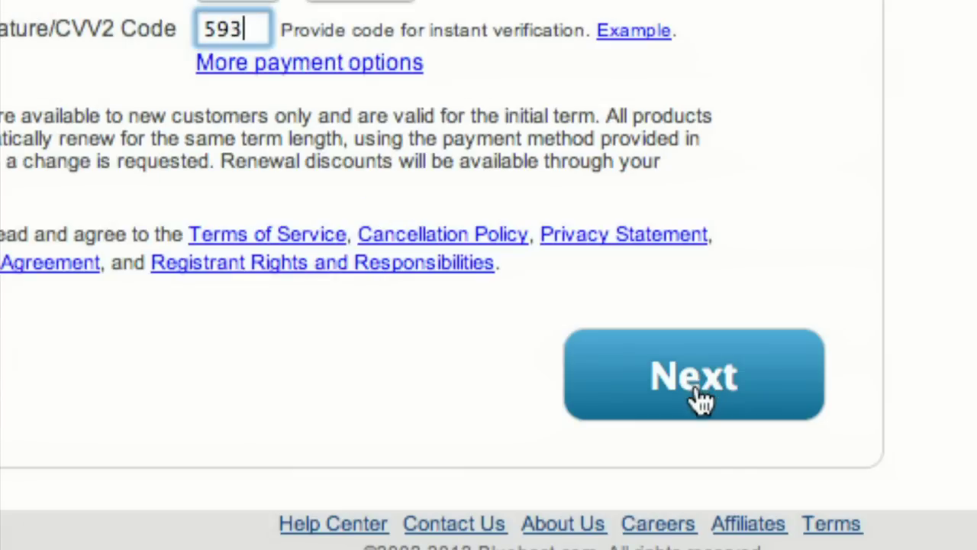
# Step: Submit the billing details and complete the purchase without any upgrades
pyautogui.click(701, 399)
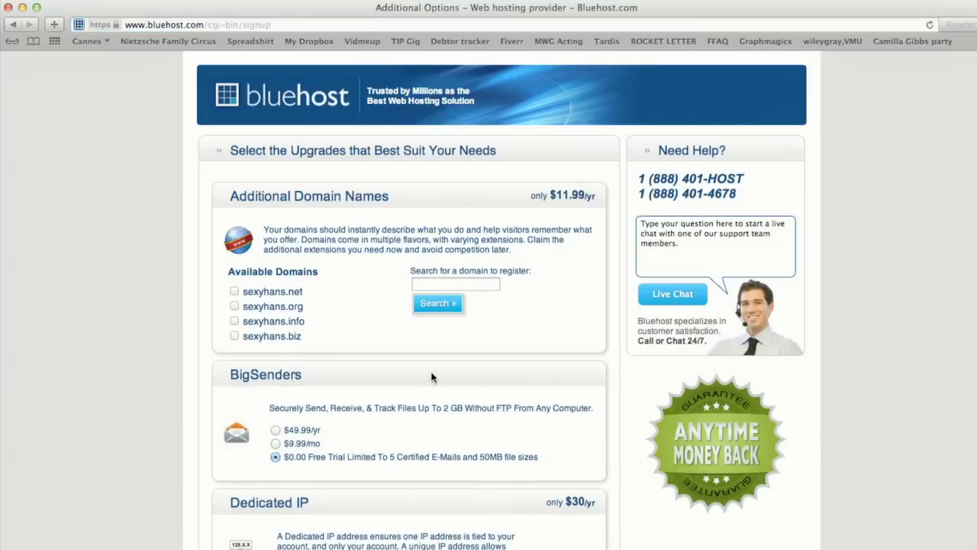
pyautogui.scroll(-15, 431, 377)
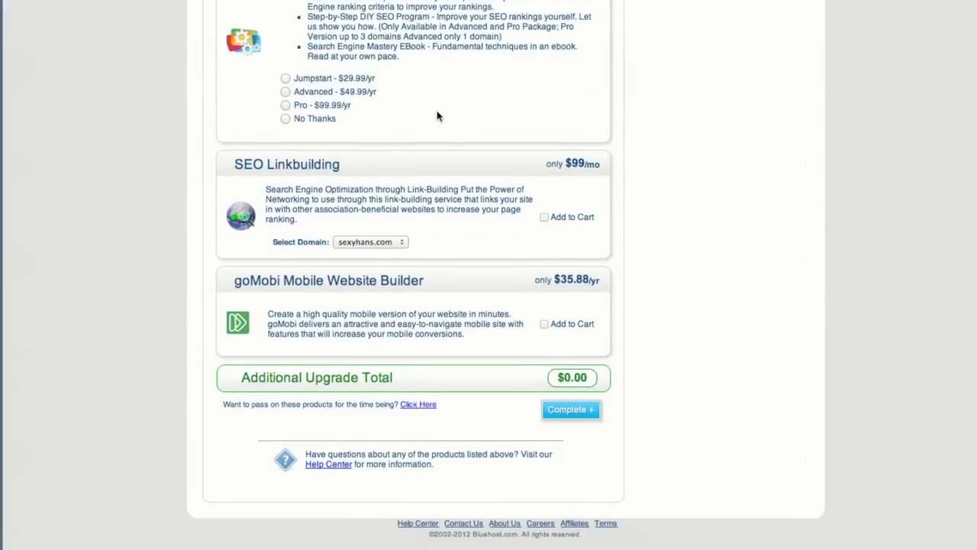
pyautogui.click(580, 410)
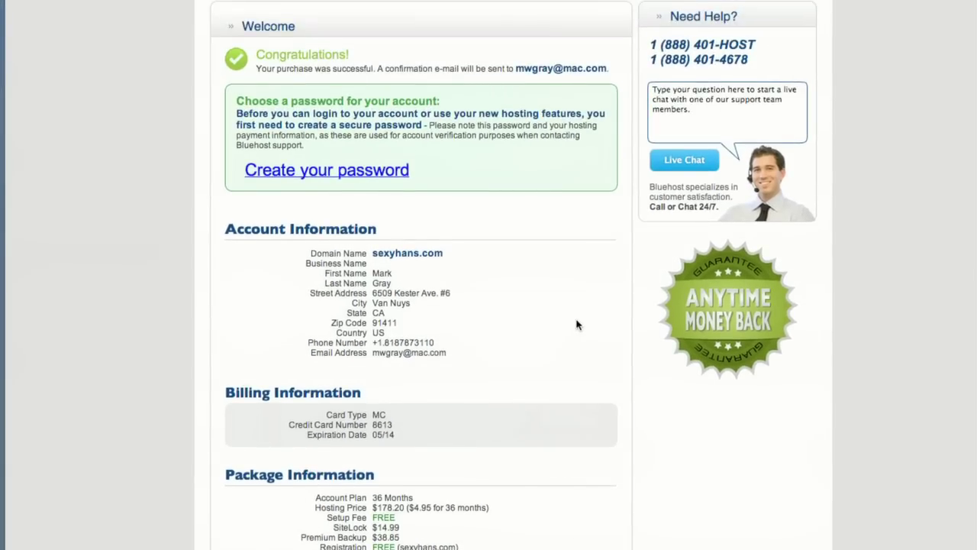
pyautogui.click(382, 173)
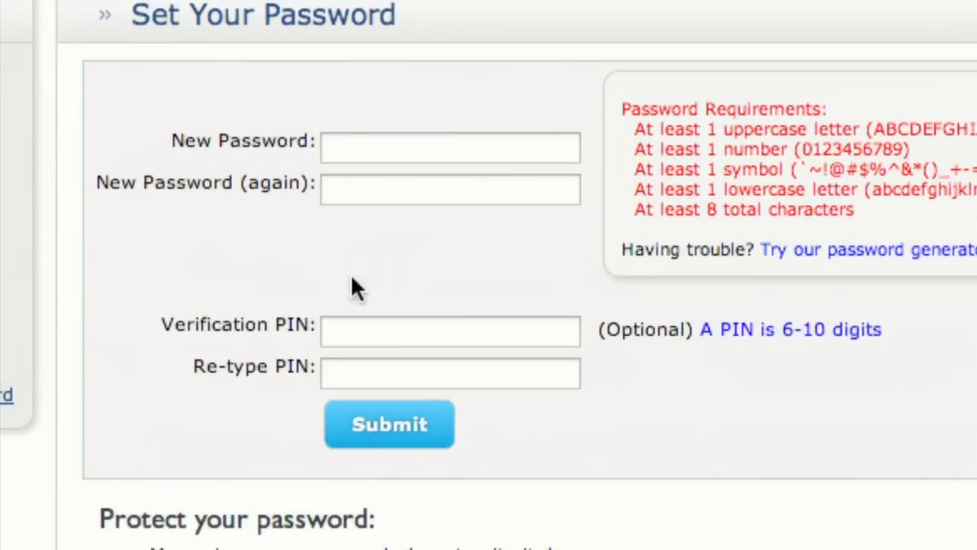
# Step: Create and confirm the new account password, then save it
pyautogui.click(421, 148)
pyautogui.write('•••••••••••')
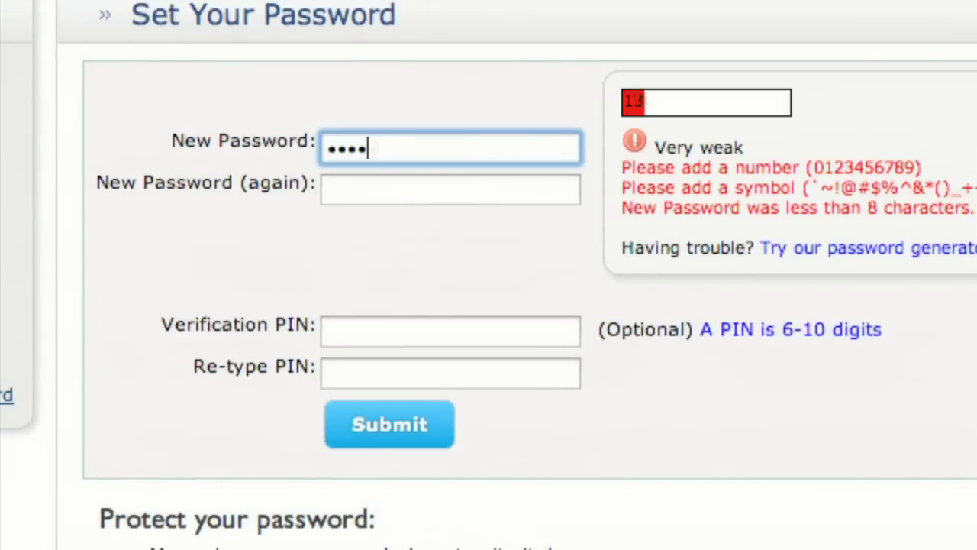
pyautogui.press('Tab')
pyautogui.write('•••••••••••')
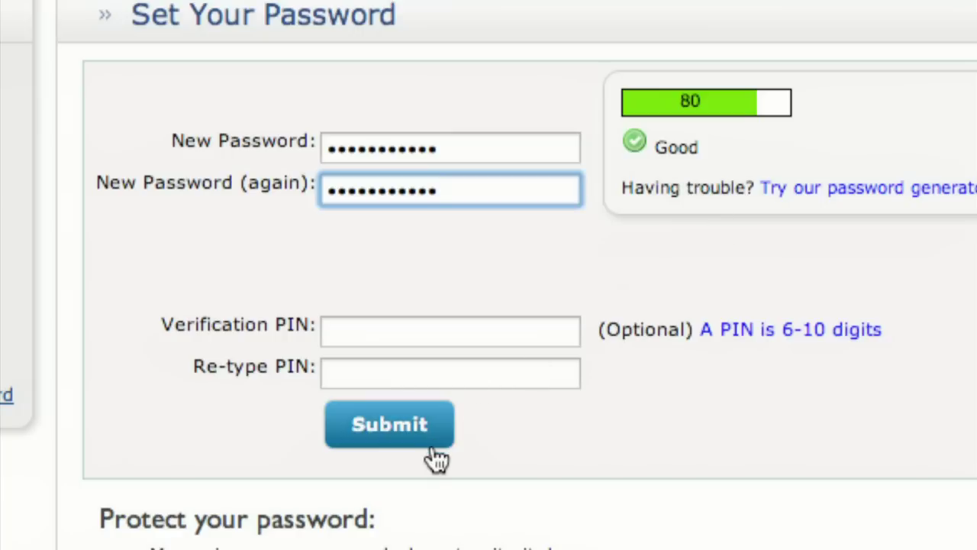
pyautogui.click(388, 430)
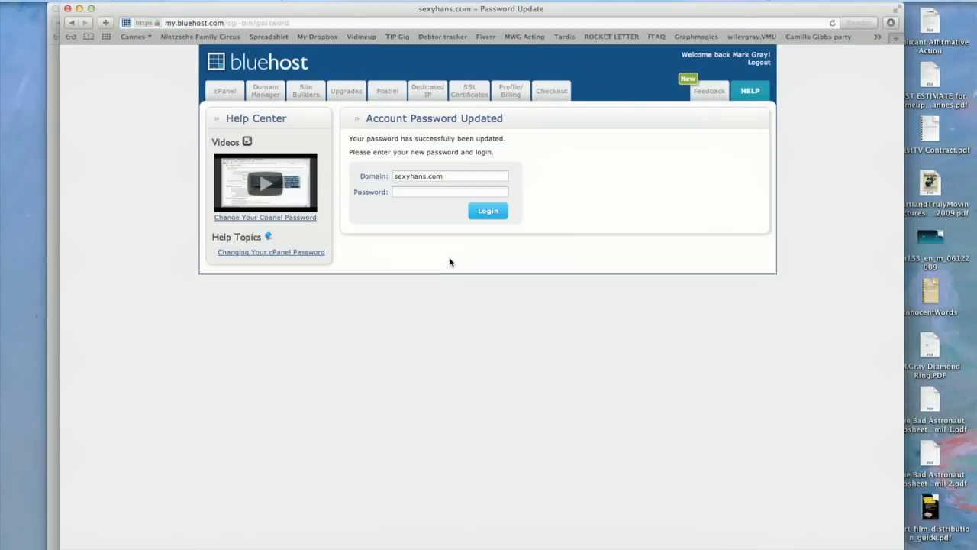
# Step: Log in to the hosting account with the new password, declining the browser's save-password offer
pyautogui.click(425, 193)
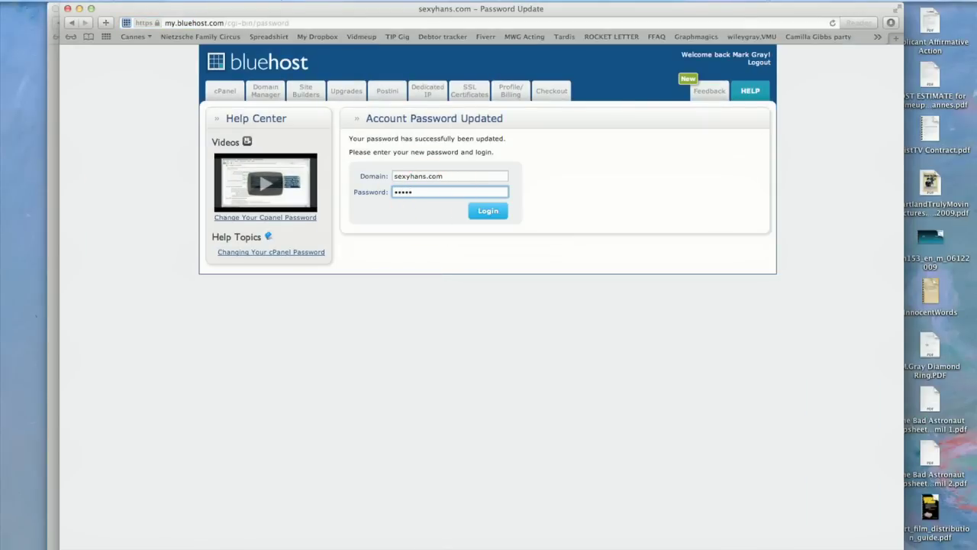
pyautogui.click(490, 212)
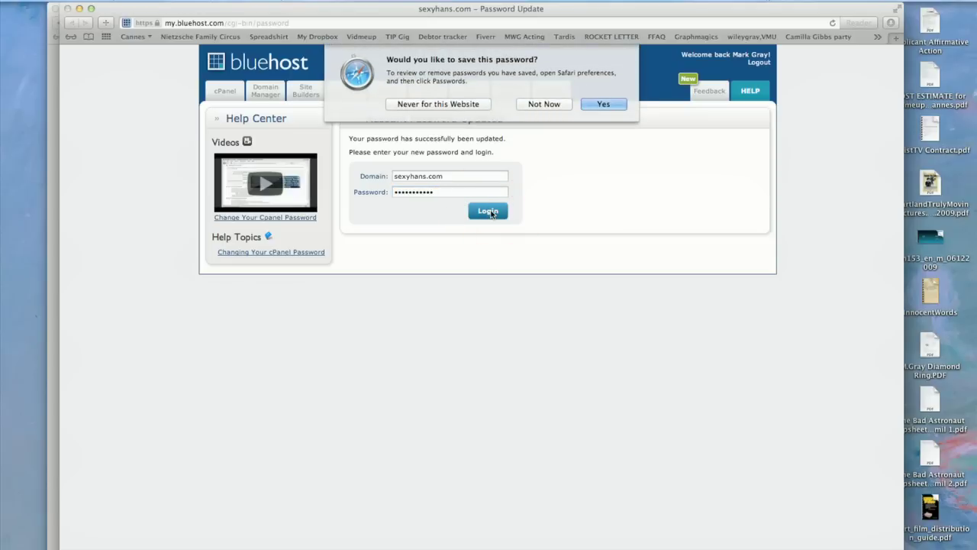
pyautogui.press('Return')
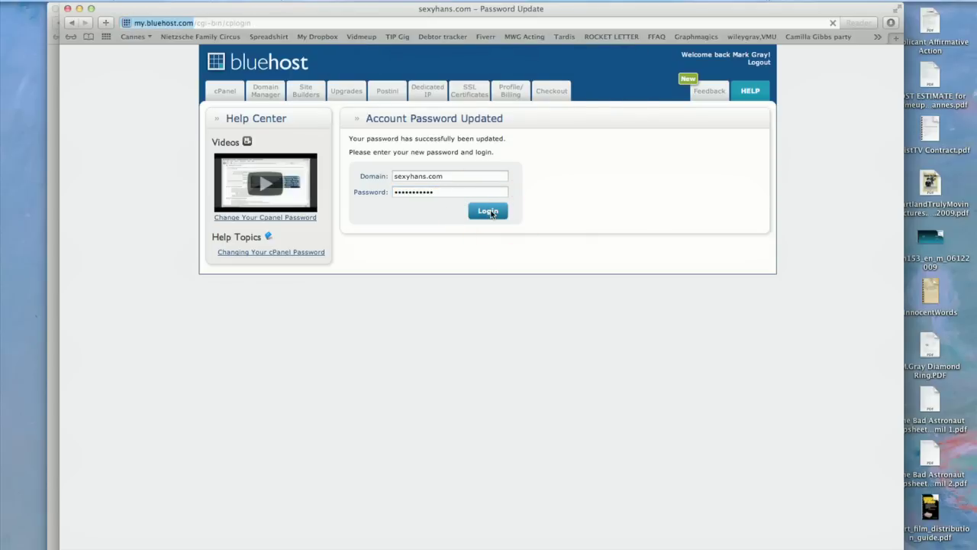
pyautogui.click(495, 221)
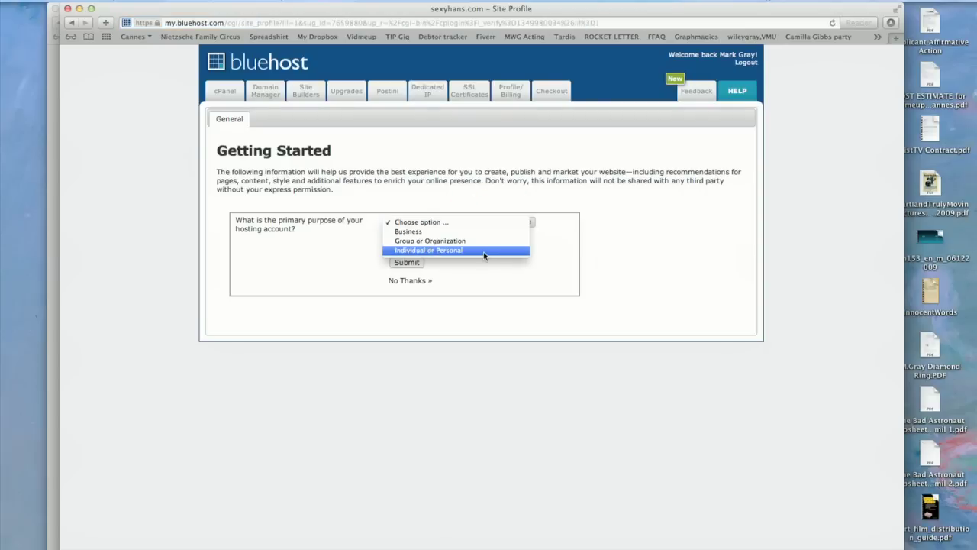
# Step: Mark the account Individual or Personal, name the site Sexy Hans, add the owner's name as keyword, submit
pyautogui.click(484, 251)
pyautogui.click(443, 251)
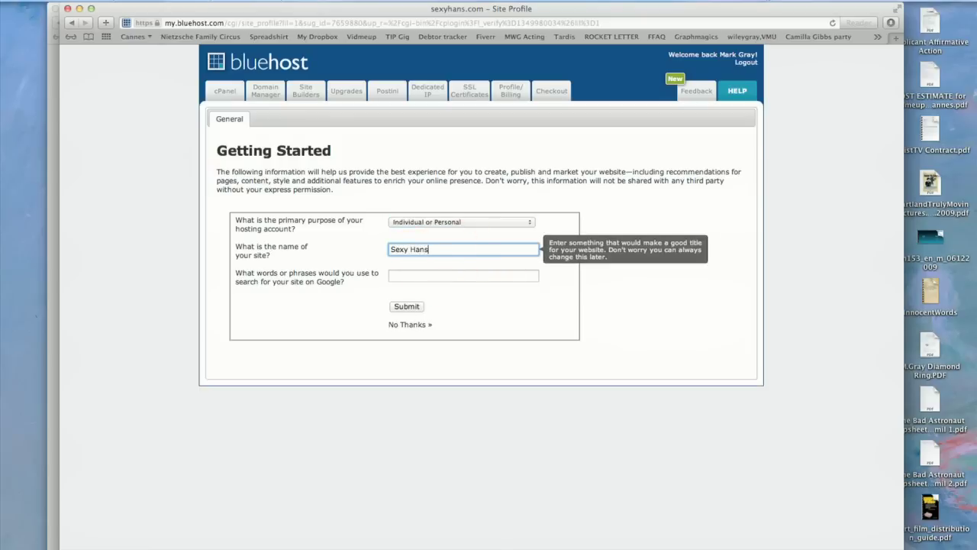
pyautogui.click(432, 276)
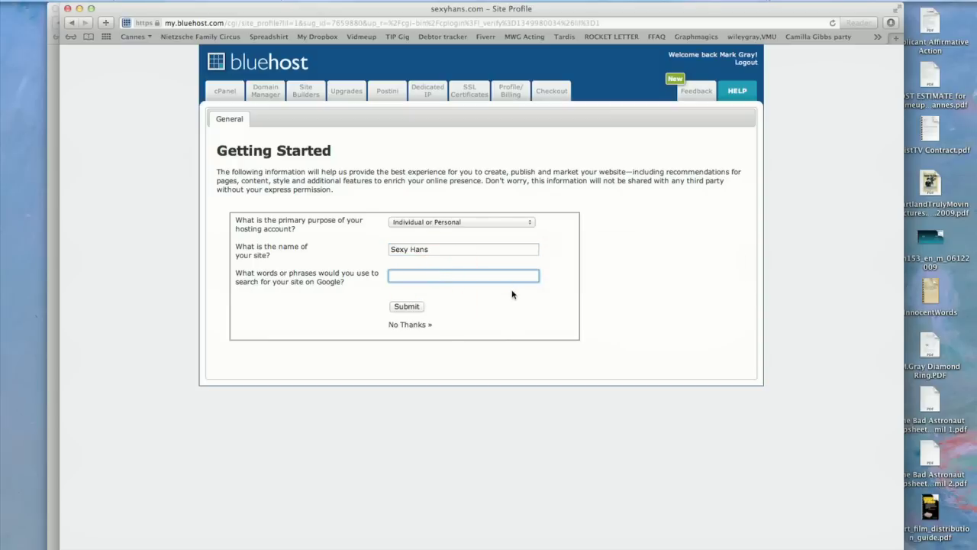
pyautogui.write('Hans Von Puppet')
pyautogui.click(407, 306)
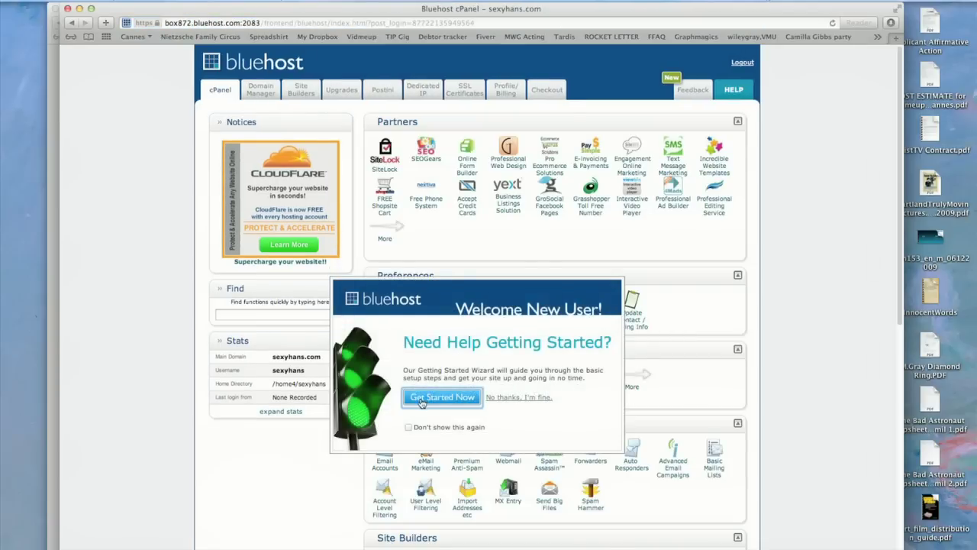
# Step: Decline the welcome wizard and launch WordPress from the cPanel's Site Builders
pyautogui.click(506, 399)
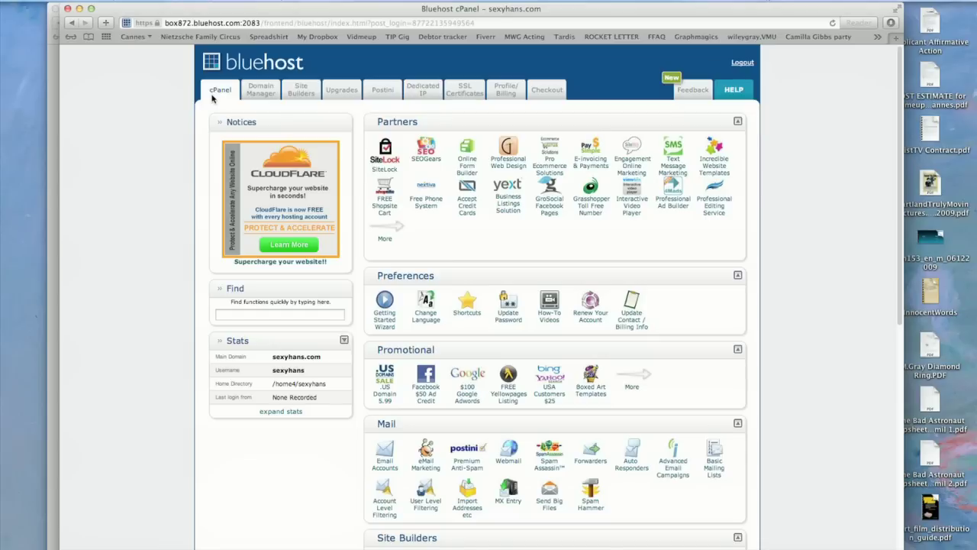
pyautogui.scroll(-10, 368, 187)
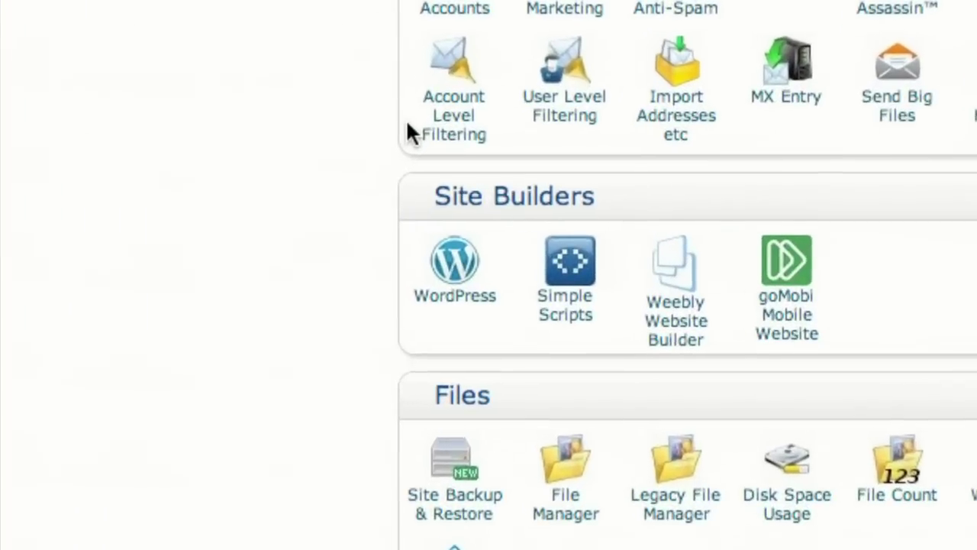
pyautogui.click(448, 261)
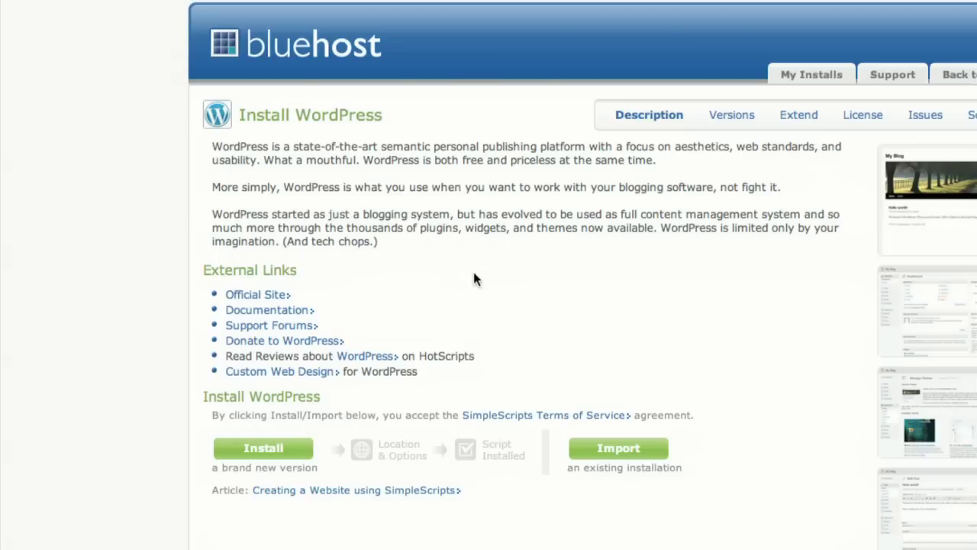
pyautogui.click(264, 450)
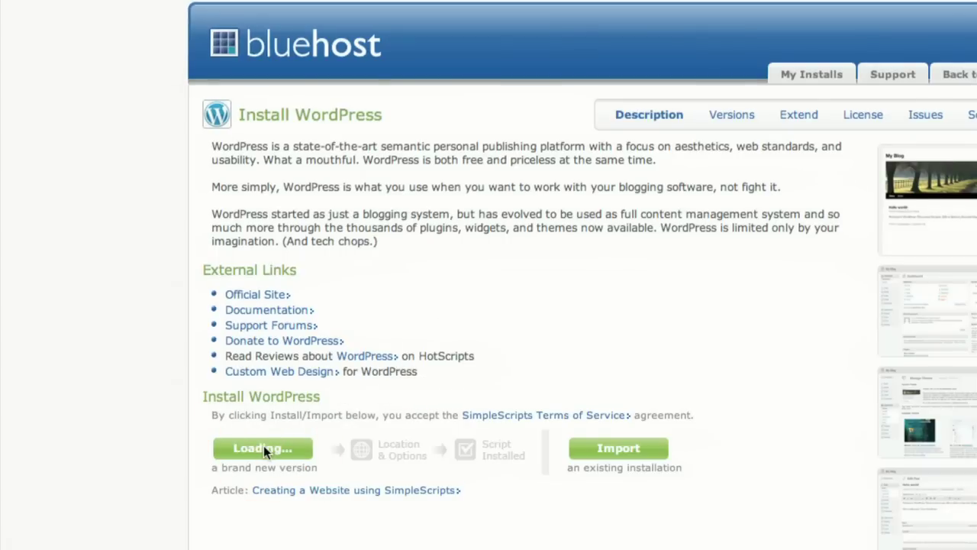
pyautogui.scroll(-3, 258, 286)
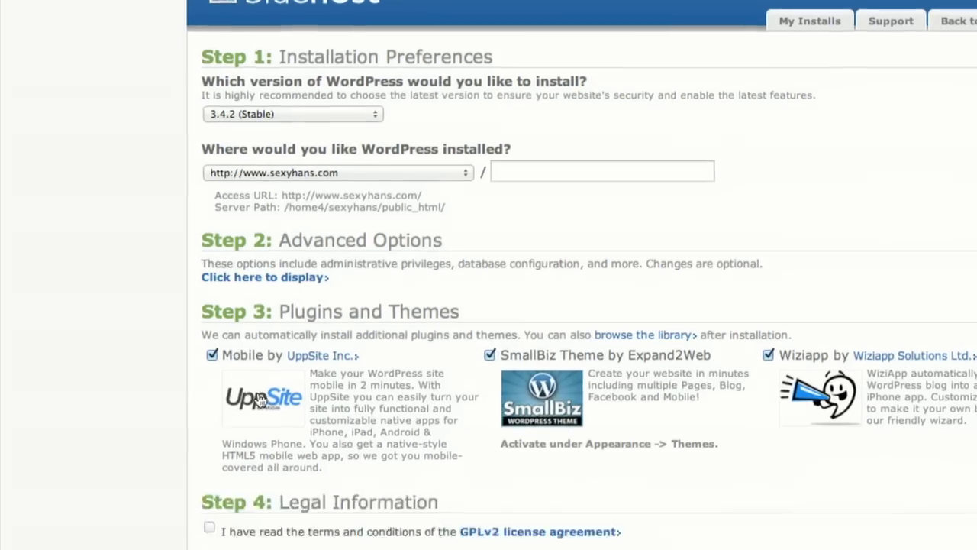
pyautogui.click(206, 415)
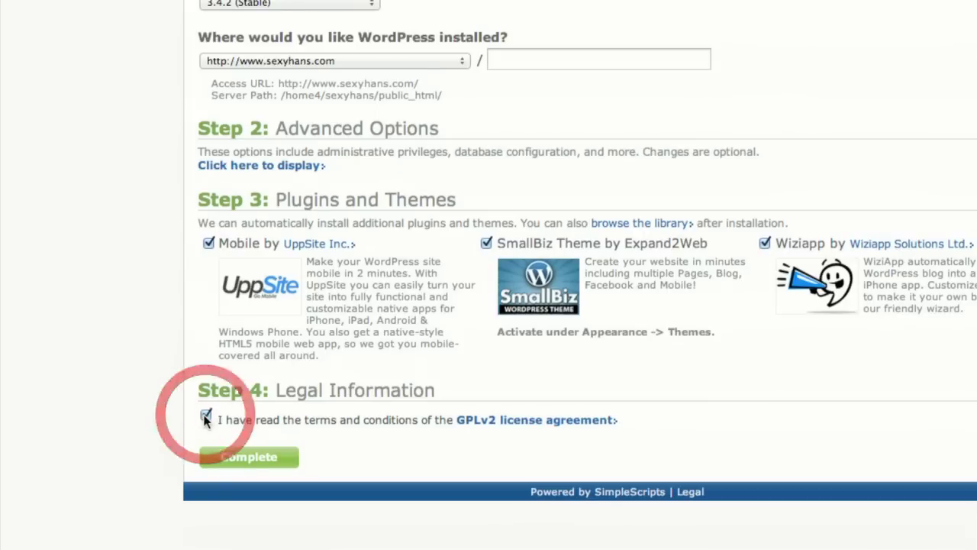
pyautogui.click(249, 458)
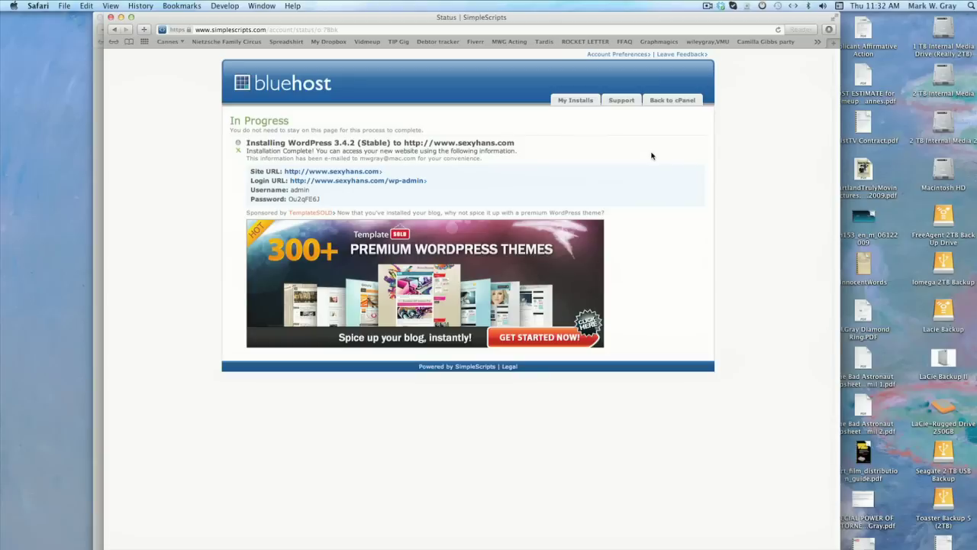
# Step: Open the freshly installed site through its Site URL link
pyautogui.click(355, 175)
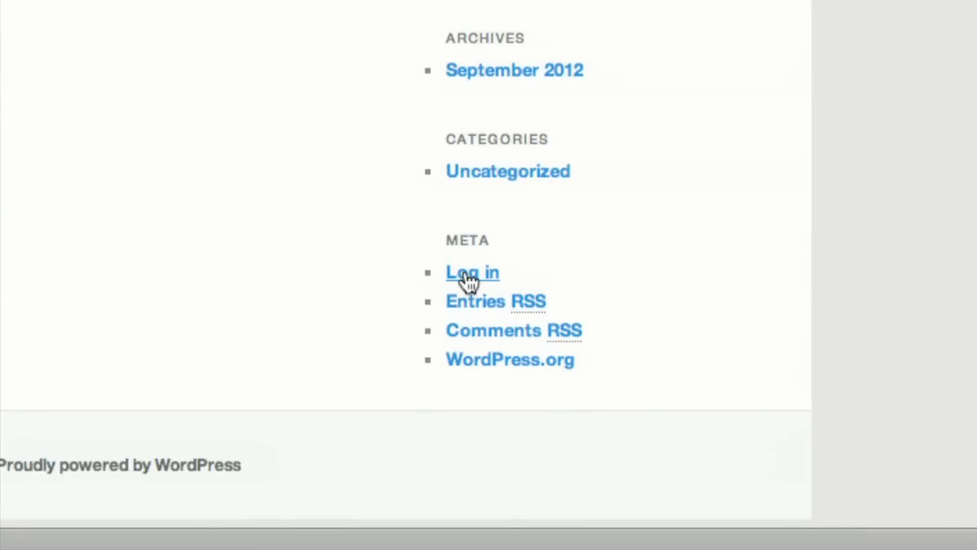
# Step: Log in to the sexyhans.com admin via the Meta sidebar's Log in link
pyautogui.click(468, 280)
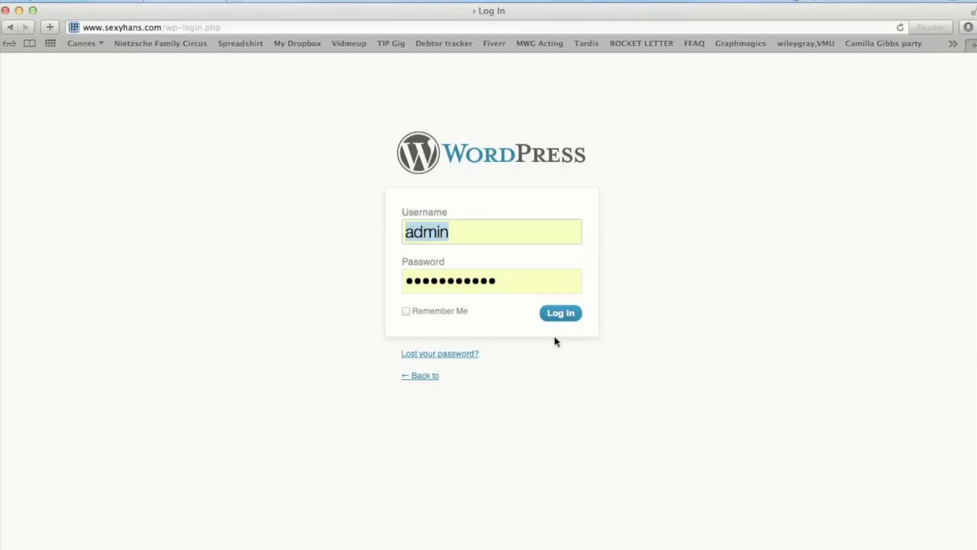
pyautogui.click(562, 315)
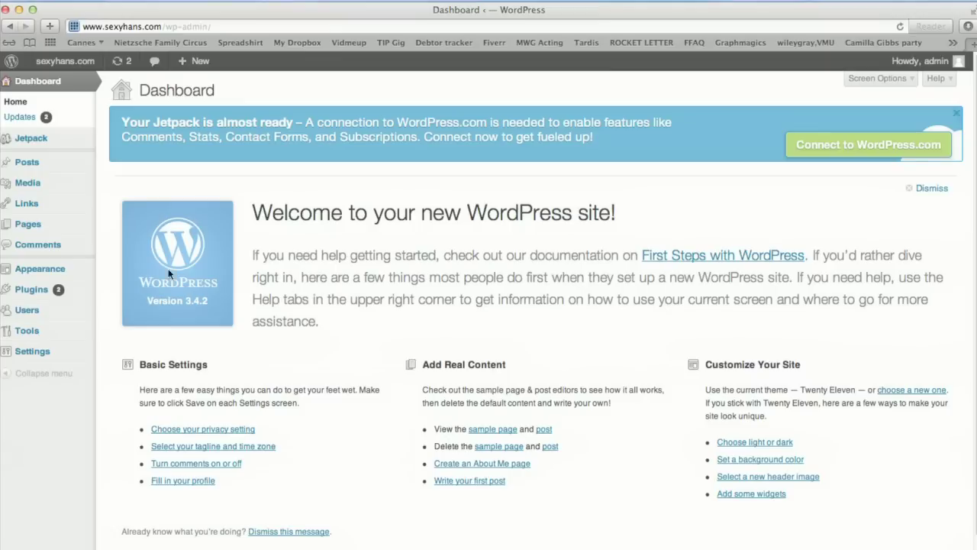
# Step: Go to Appearance and open the Twenty Ten theme's live customization preview
pyautogui.click(25, 271)
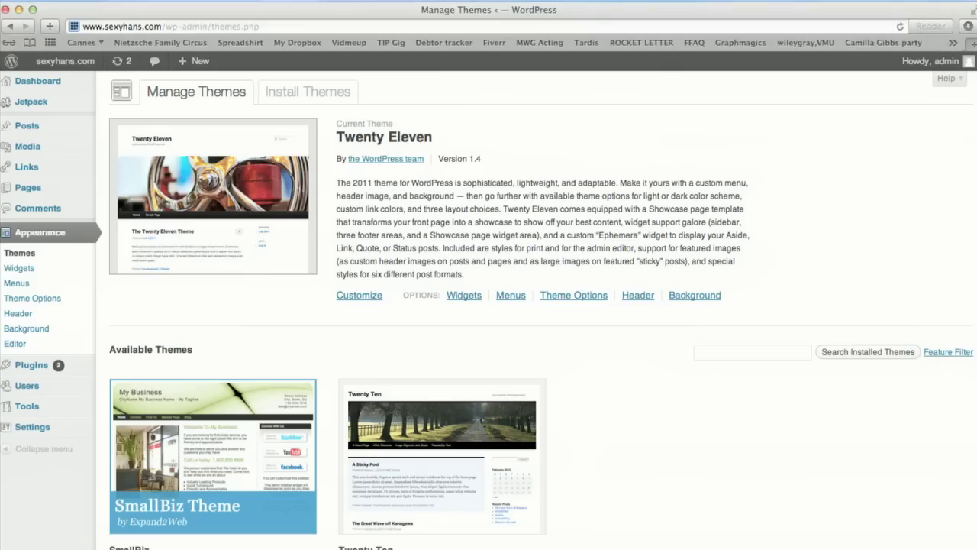
pyautogui.click(439, 446)
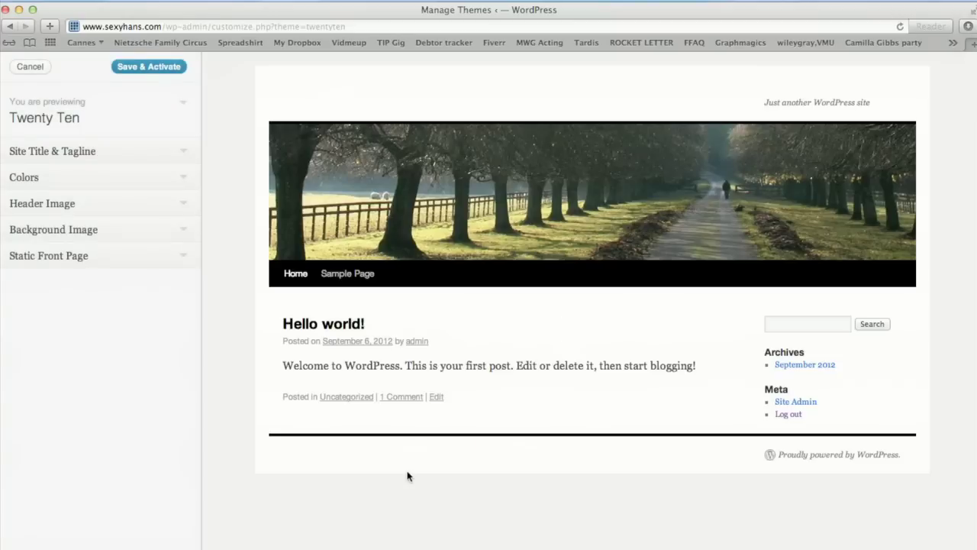
# Step: Set the Site Title to 'Sexy Hans' and replace the tagline with 'You know, Stuff From Profe'
pyautogui.click(52, 151)
pyautogui.click(107, 195)
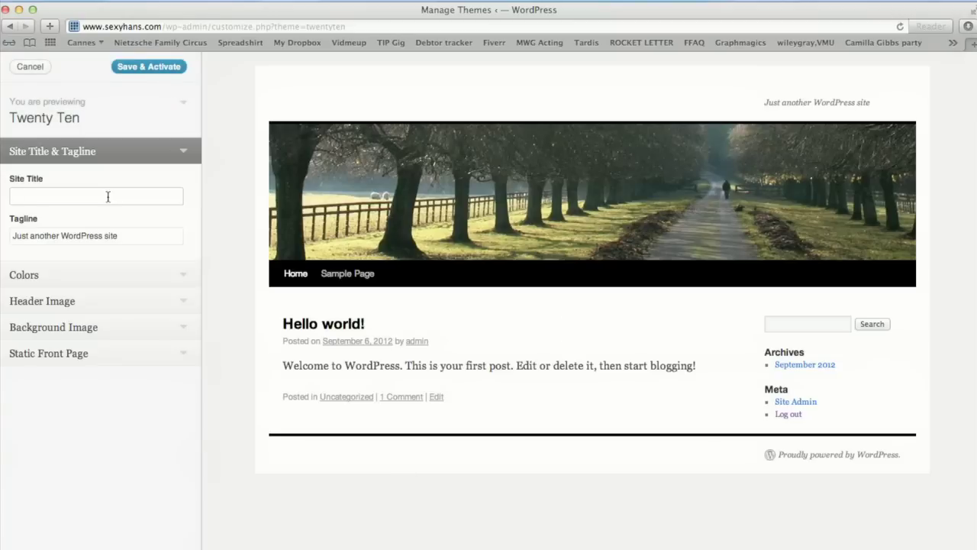
pyautogui.write('Sexy Hans')
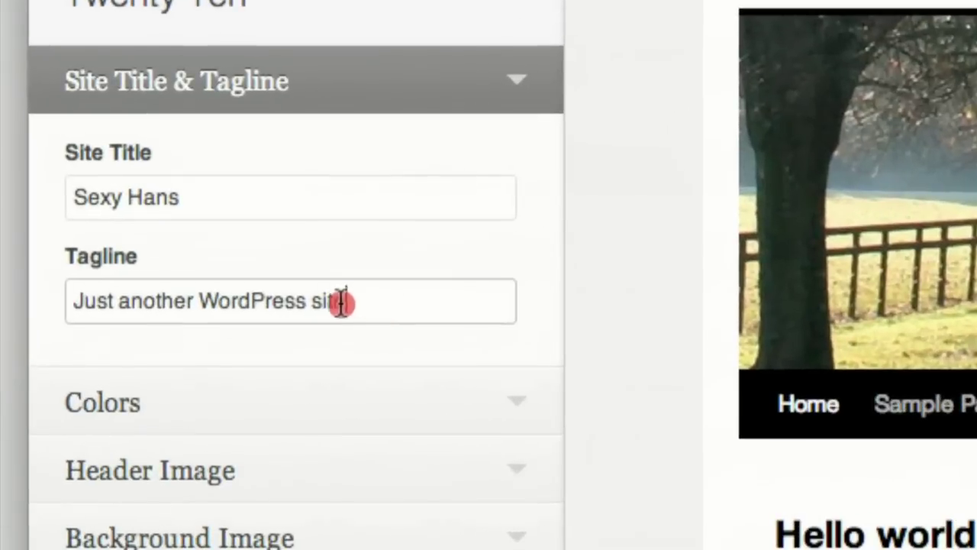
pyautogui.moveTo(201, 258); pyautogui.dragTo(1, 255)
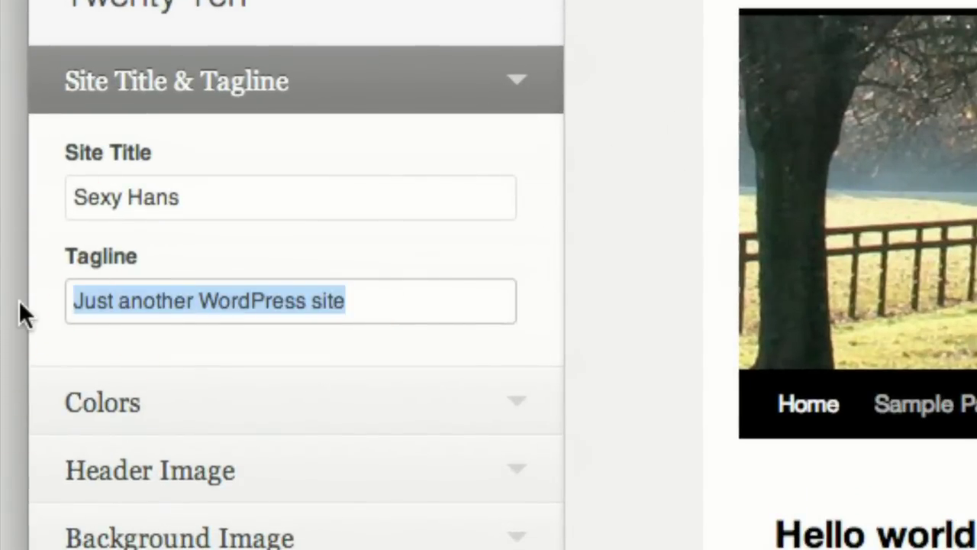
pyautogui.write('You know, Stuff ')
pyautogui.write('From Professor Hans Von Puppet')
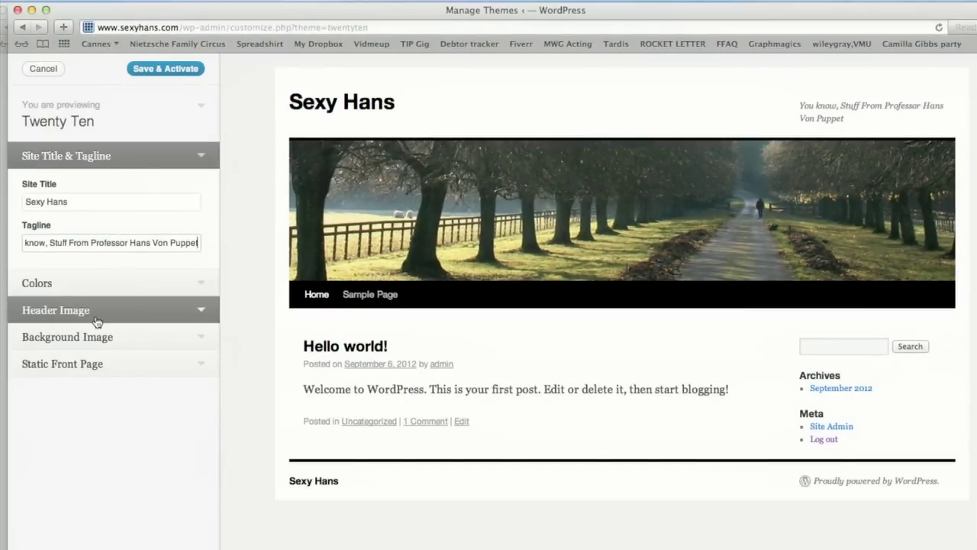
# Step: Give the site a pale yellow background colour
pyautogui.click(187, 284)
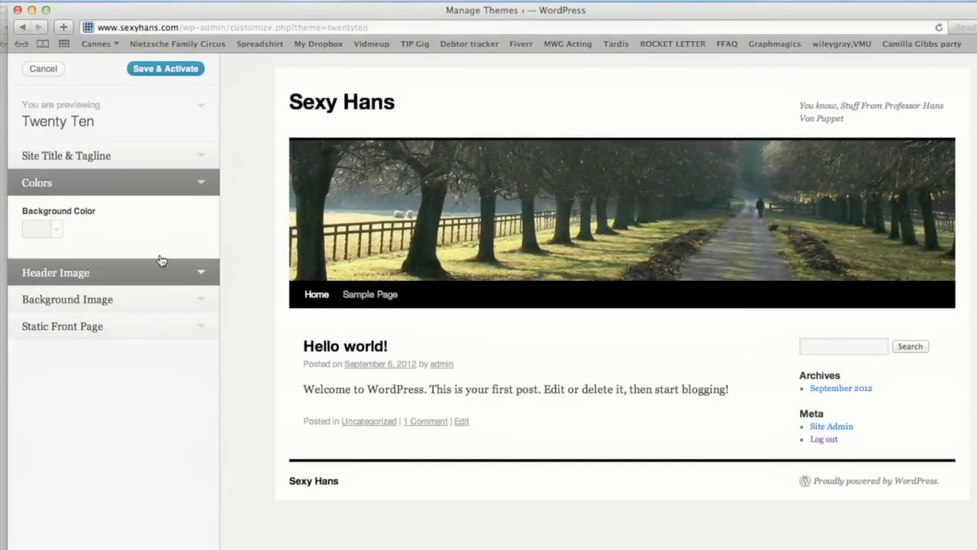
pyautogui.click(52, 228)
pyautogui.click(73, 290)
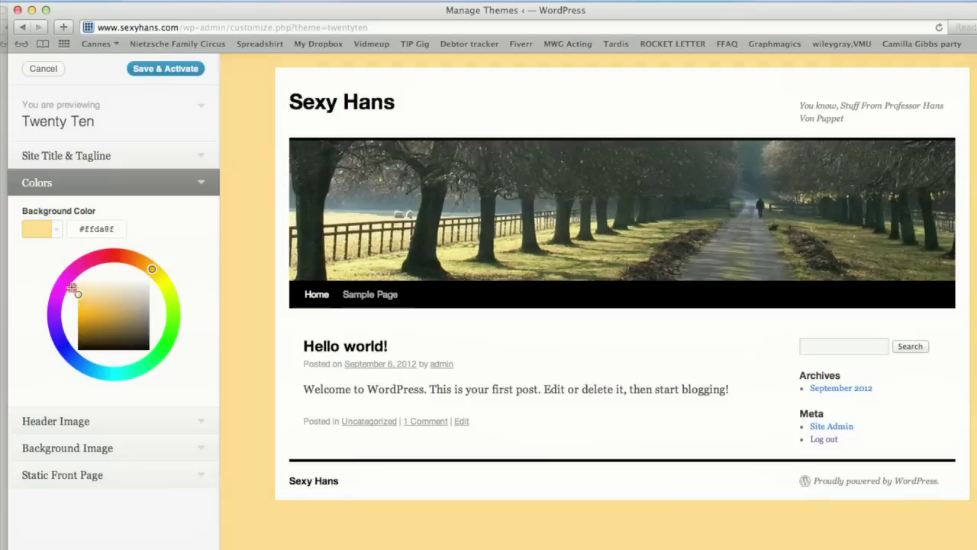
pyautogui.click(160, 279)
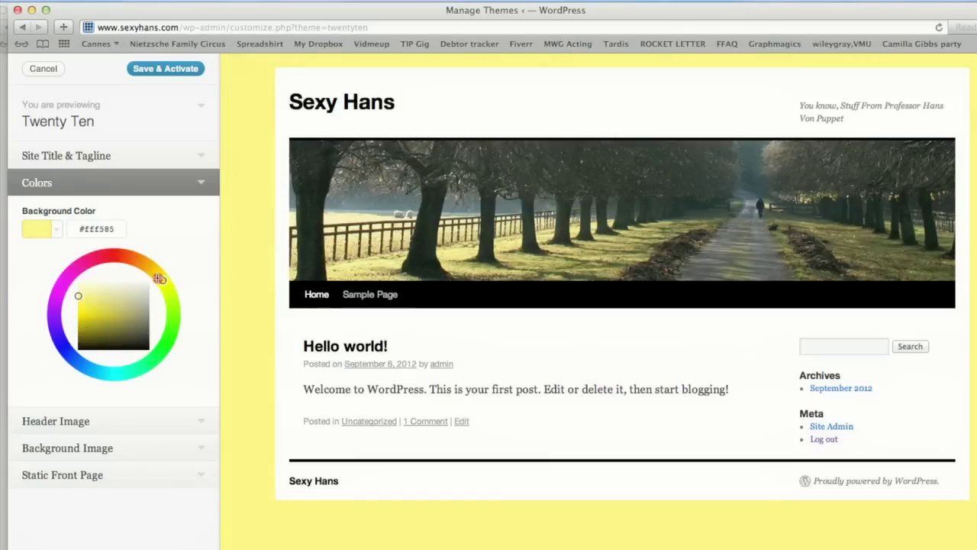
# Step: Use the forest photo as header image, then save and activate Twenty Ten
pyautogui.click(107, 421)
pyautogui.click(114, 260)
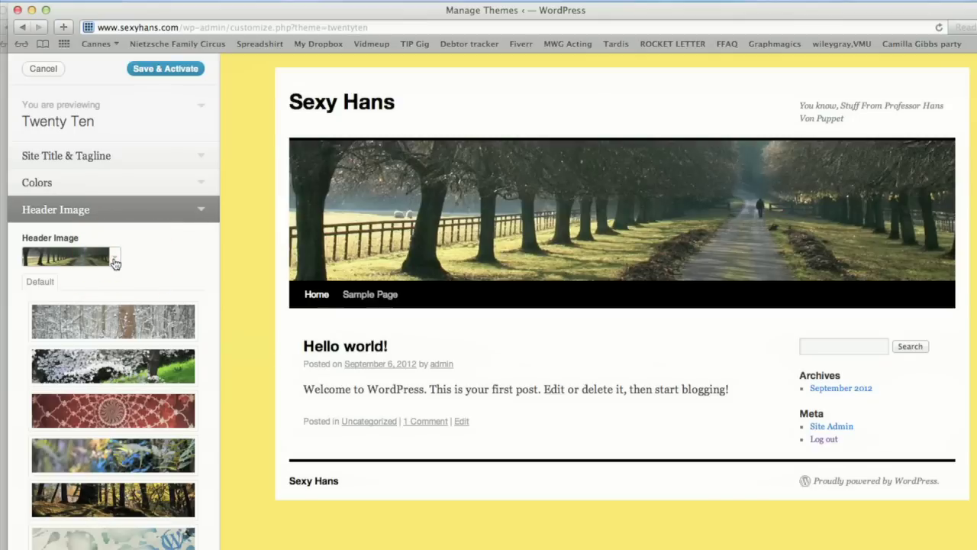
pyautogui.click(134, 413)
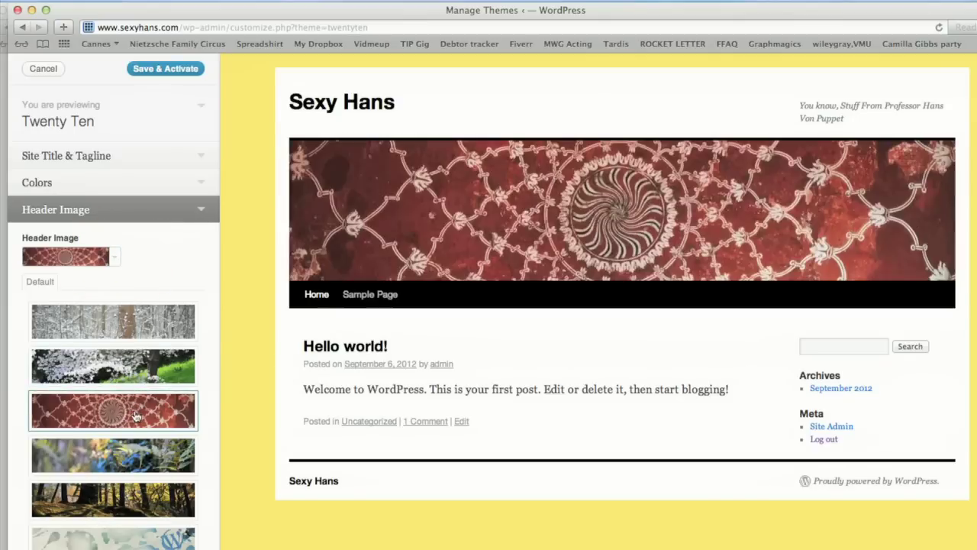
pyautogui.click(134, 504)
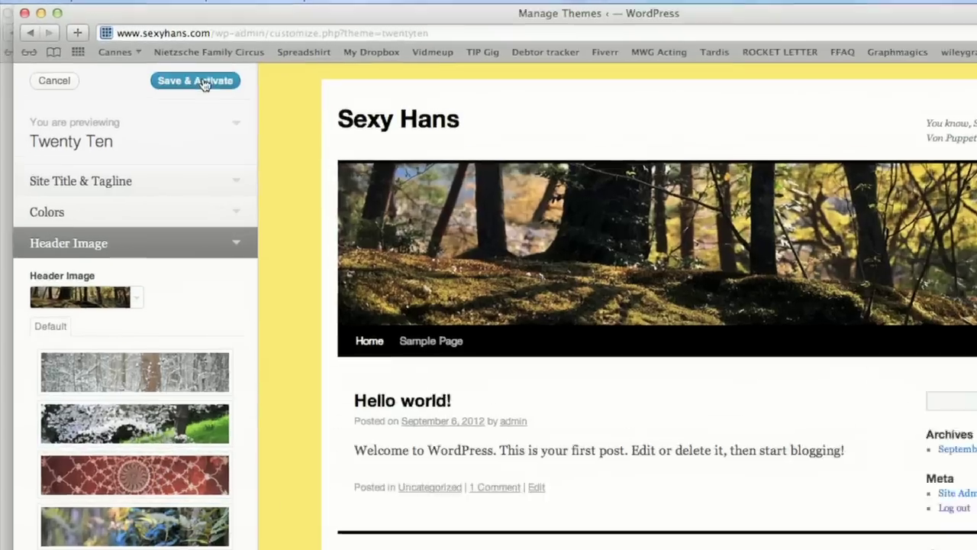
pyautogui.click(174, 69)
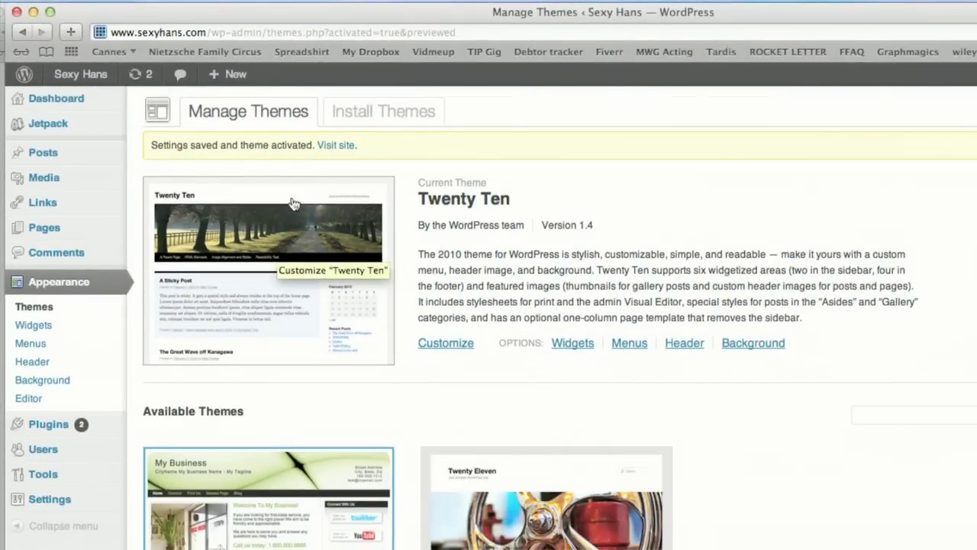
# Step: Create a new post titled 'My First Post' with the body 'Hello. Welsome to WordPress!'
pyautogui.moveTo(237, 70)
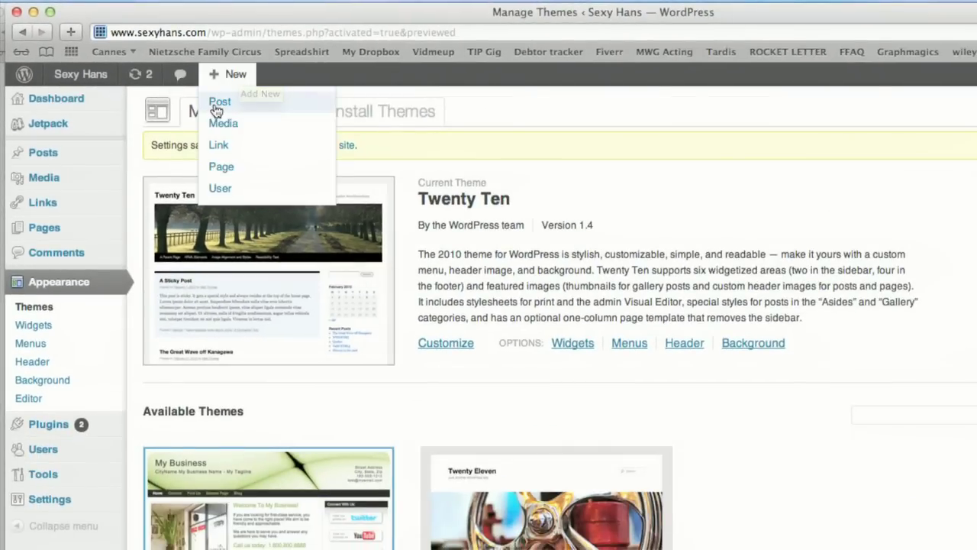
pyautogui.click(217, 104)
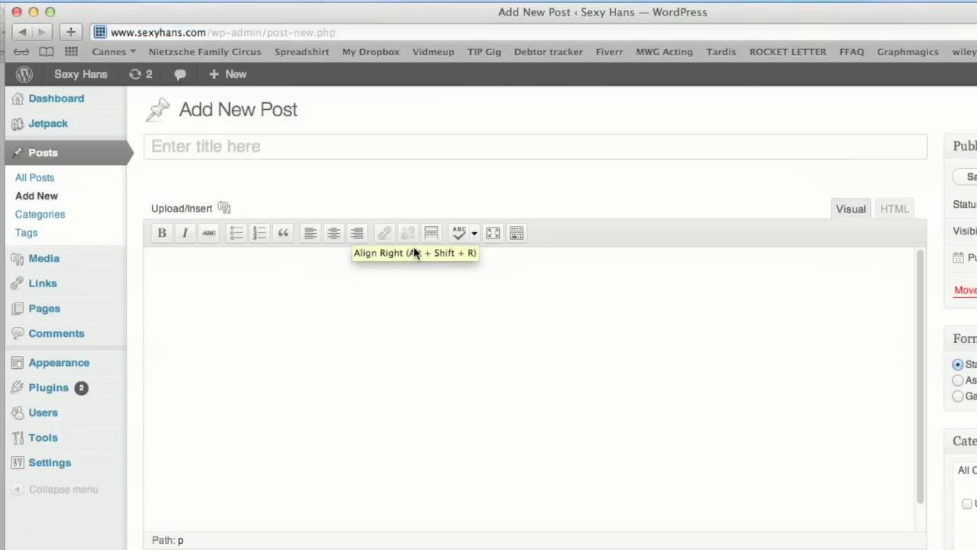
pyautogui.write('My F')
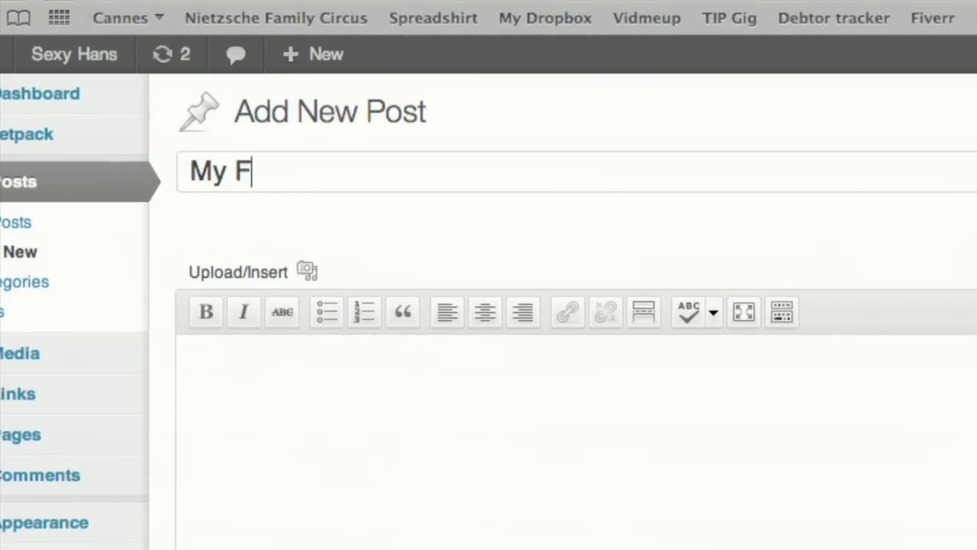
pyautogui.write('irst Post')
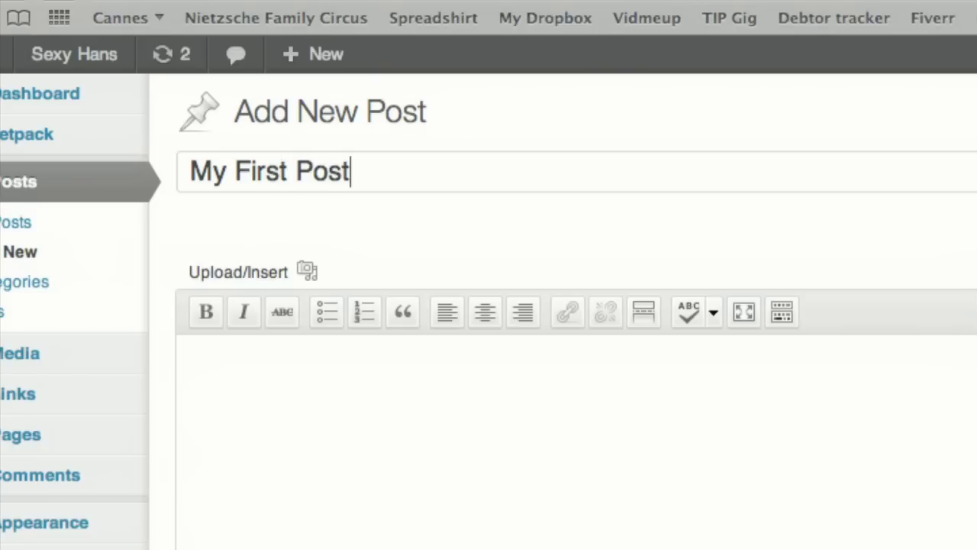
pyautogui.write('Hello. ')
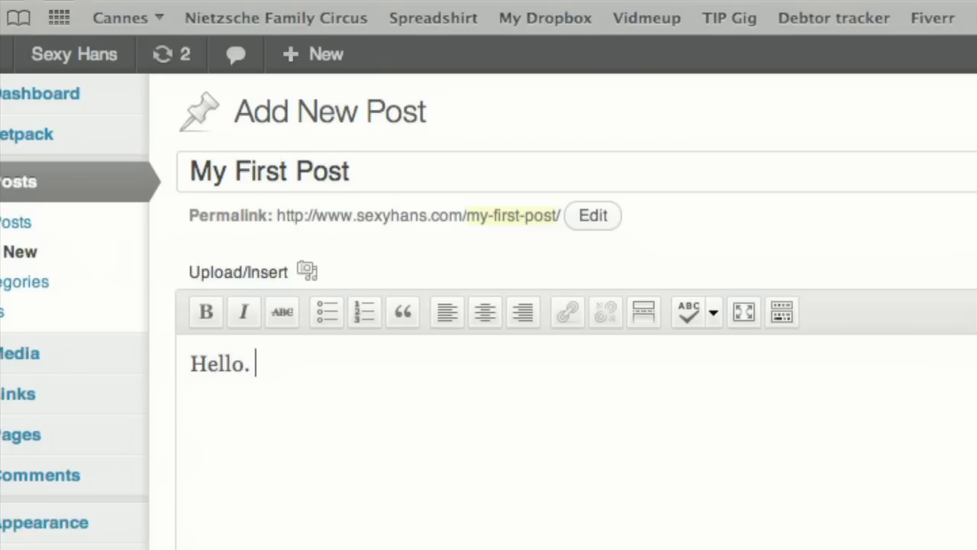
pyautogui.write('Welsome to WordPress!')
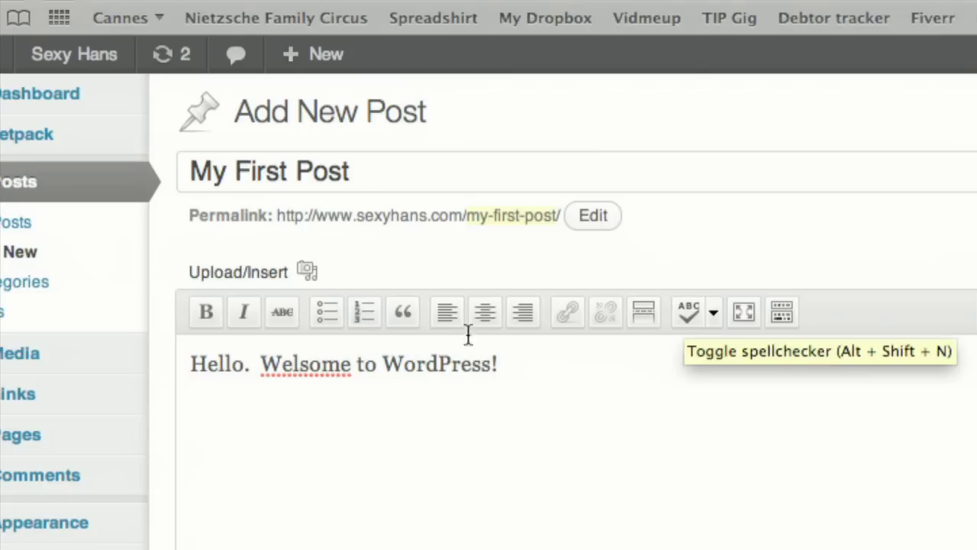
# Step: Correct 'Welsome' to 'Welcome', make 'Hello' bold, and show the extra formatting row
pyautogui.rightClick(321, 365)
pyautogui.click(354, 384)
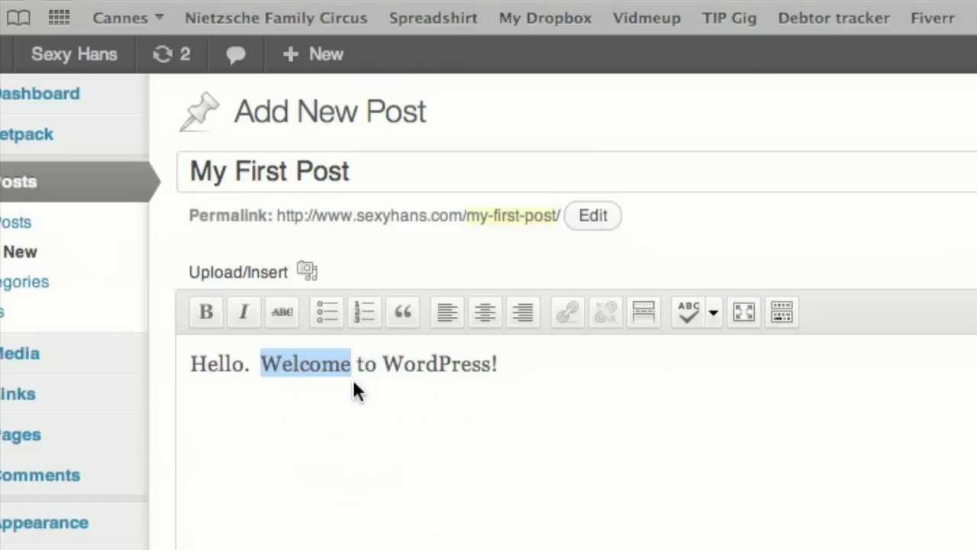
pyautogui.doubleClick(214, 360)
pyautogui.click(206, 311)
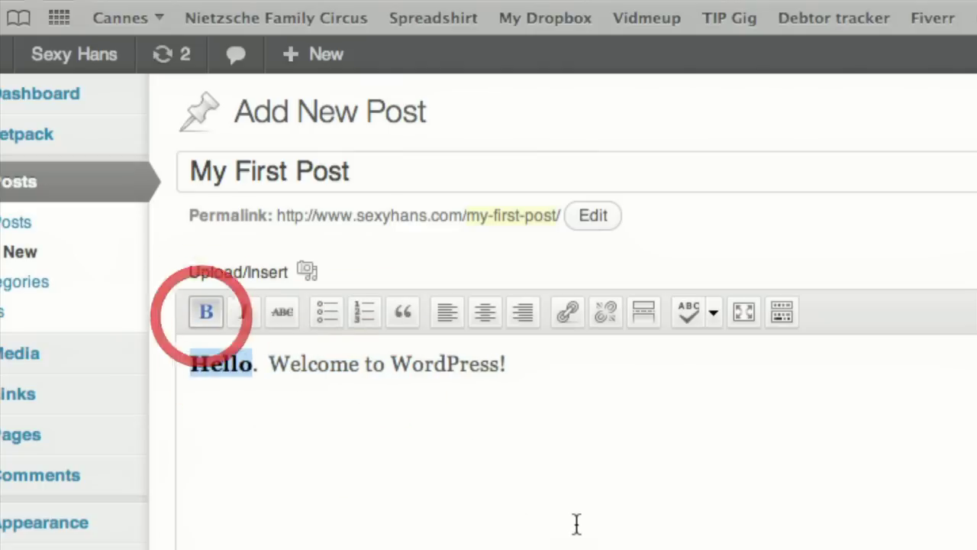
pyautogui.hotkey('alt', 'shift', 'z')
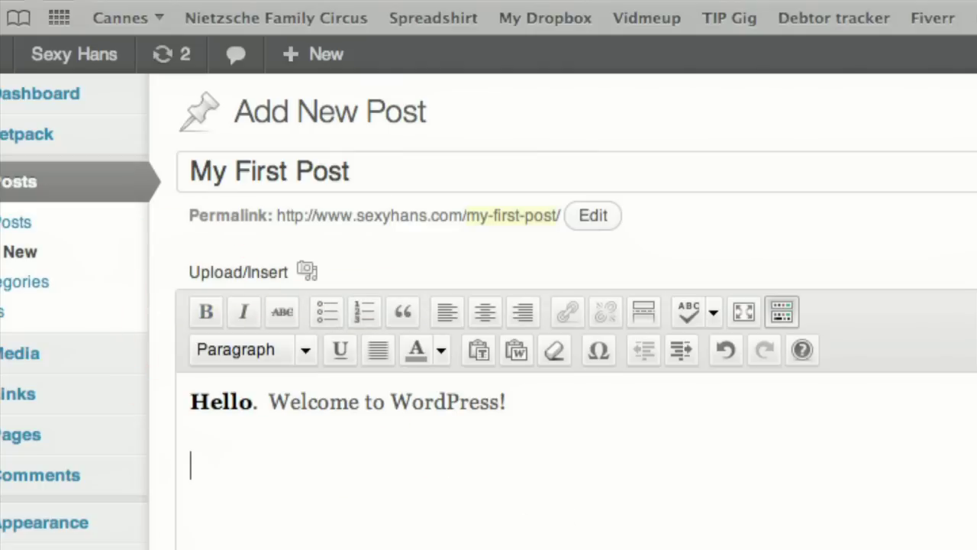
# Step: Upload Hans - 3.jpg from Finder after a quick preview and insert it as a gallery
pyautogui.click(255, 278)
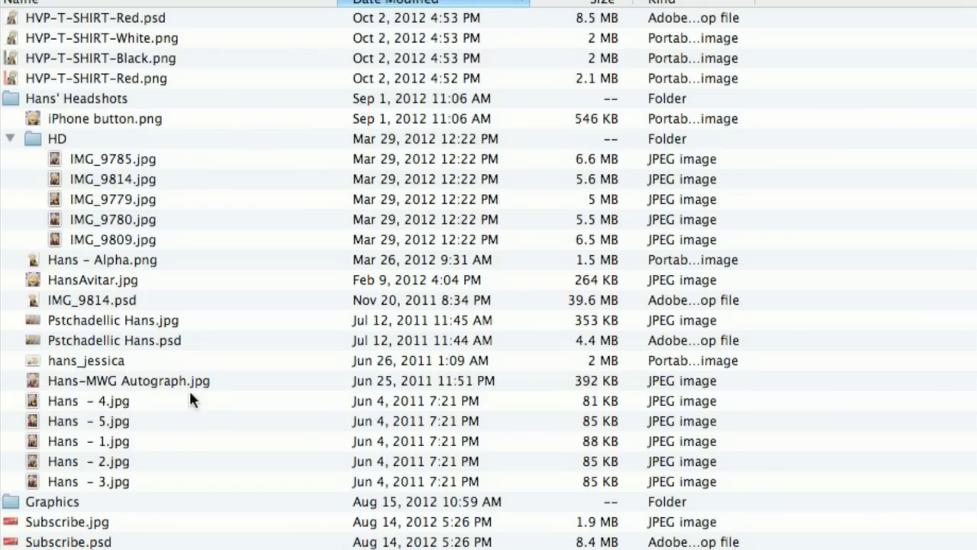
pyautogui.click(119, 478)
pyautogui.press('space')
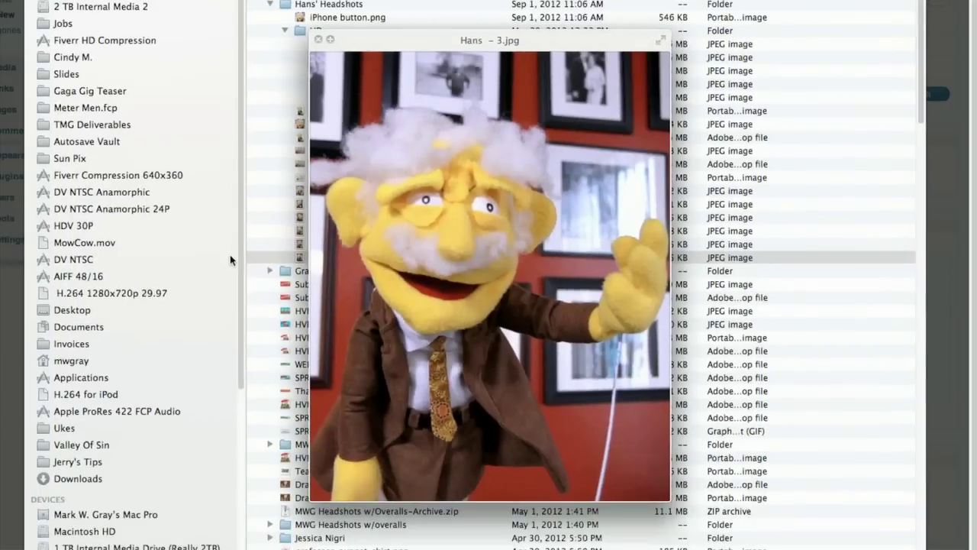
pyautogui.press('space')
pyautogui.press('Return')
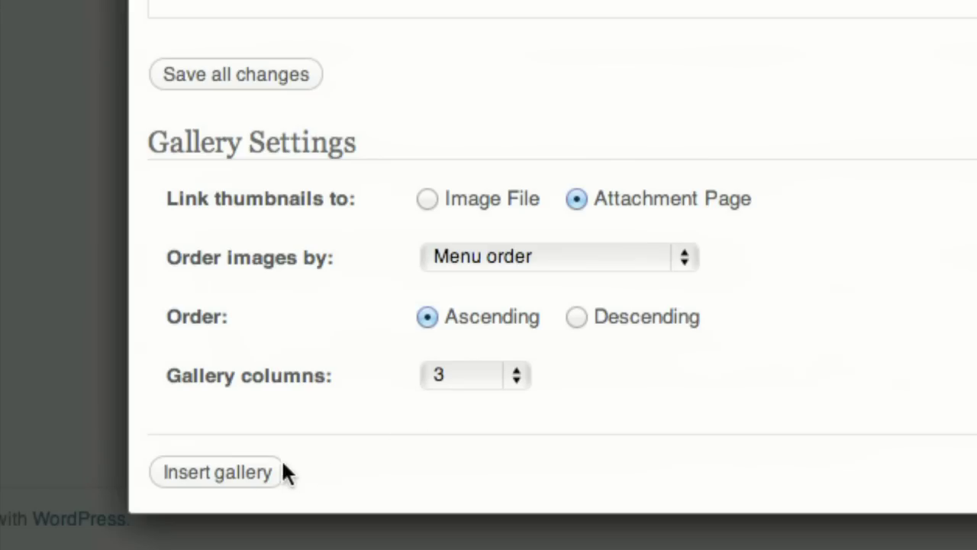
pyautogui.click(279, 469)
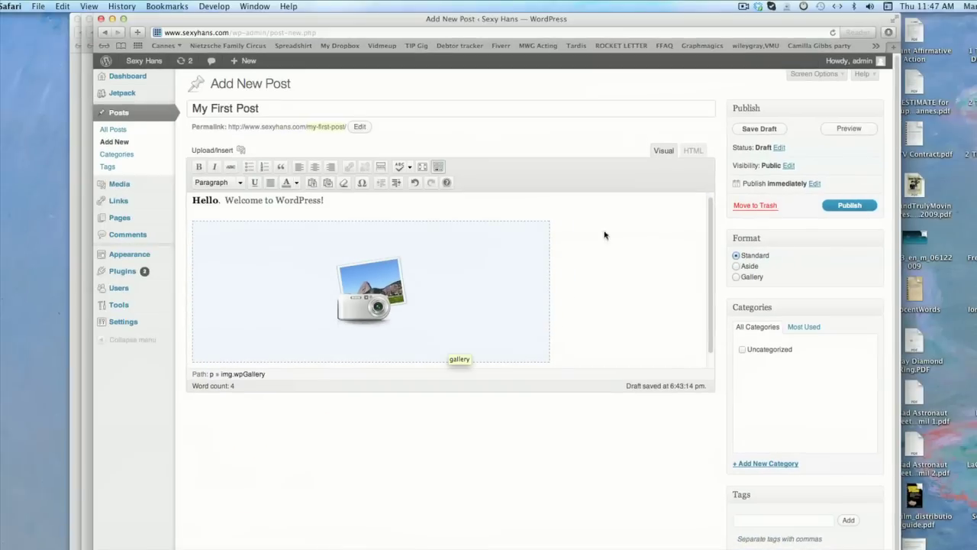
# Step: Preview 'My First Post', close the preview window, and publish the post
pyautogui.click(858, 129)
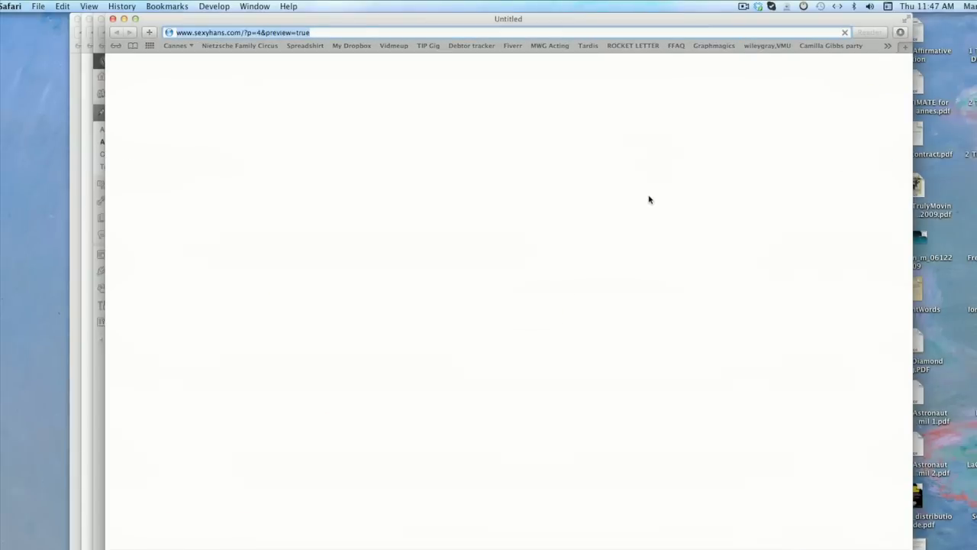
pyautogui.press('super+w')
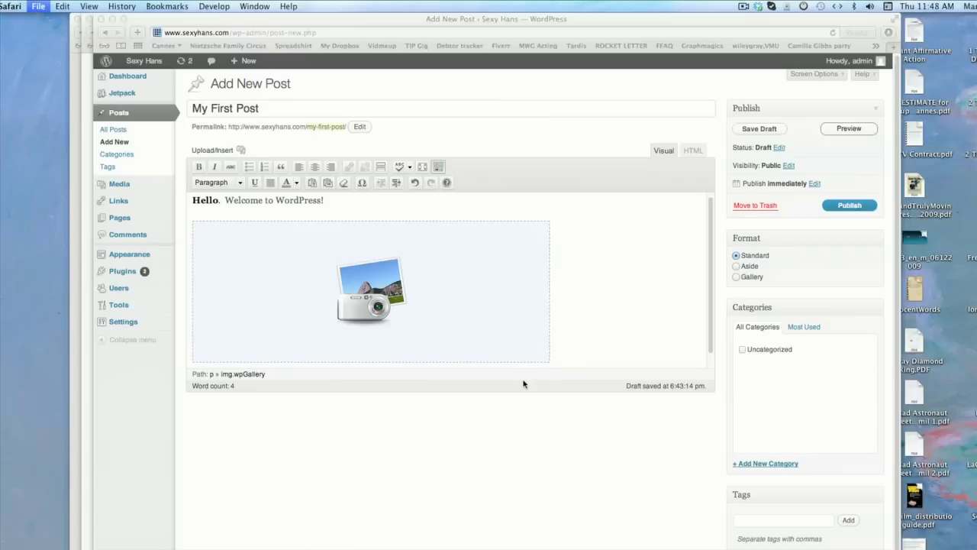
pyautogui.click(850, 207)
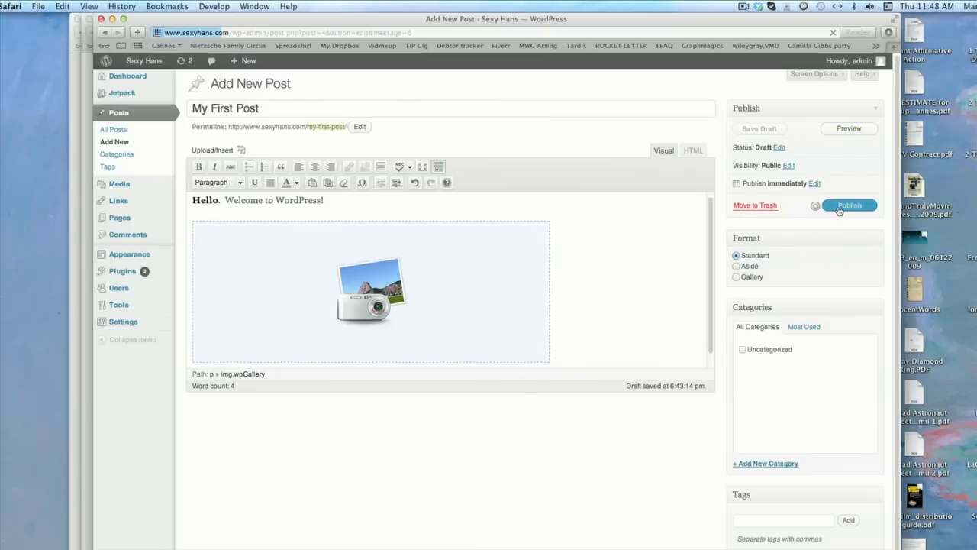